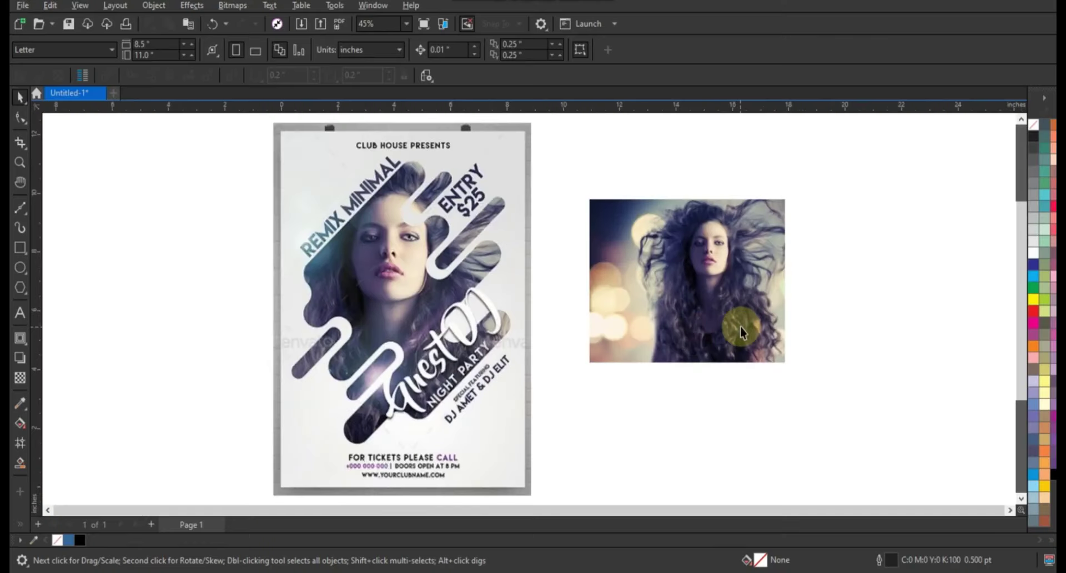
- Draw a tall narrow rectangle, about 1.35 by 7.6 inches, left of the flyer
scroll(694, 333, "down", 3)
left_click(26, 165)
left_click_drag(233, 213, 664, 411)
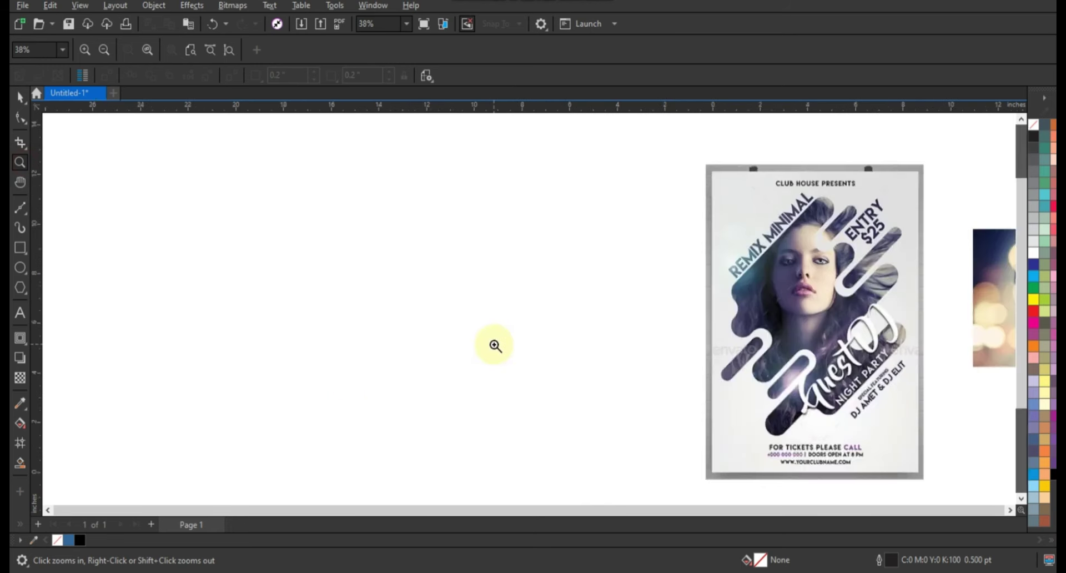
left_click(20, 248)
left_click_drag(264, 204, 297, 392)
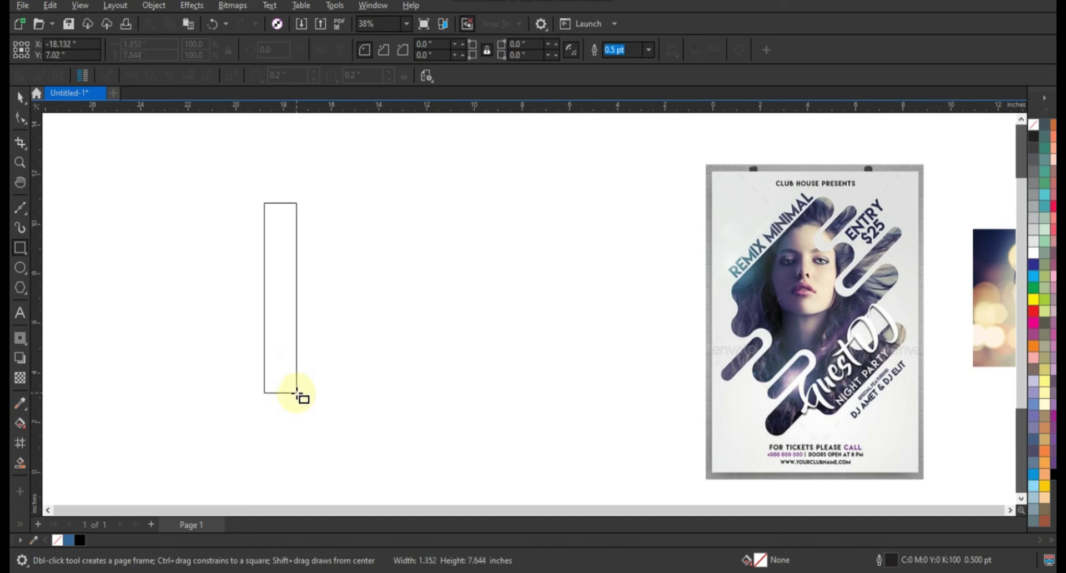
- Round the rectangle's corners fully into a pill with a 3.0 pt outline
left_click(20, 118)
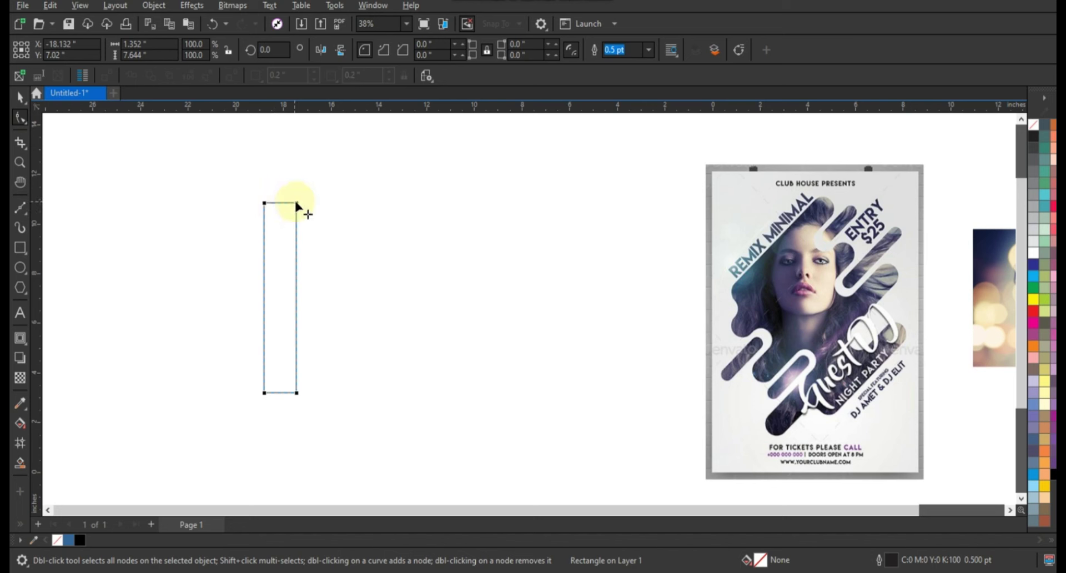
left_click_drag(296, 204, 291, 230)
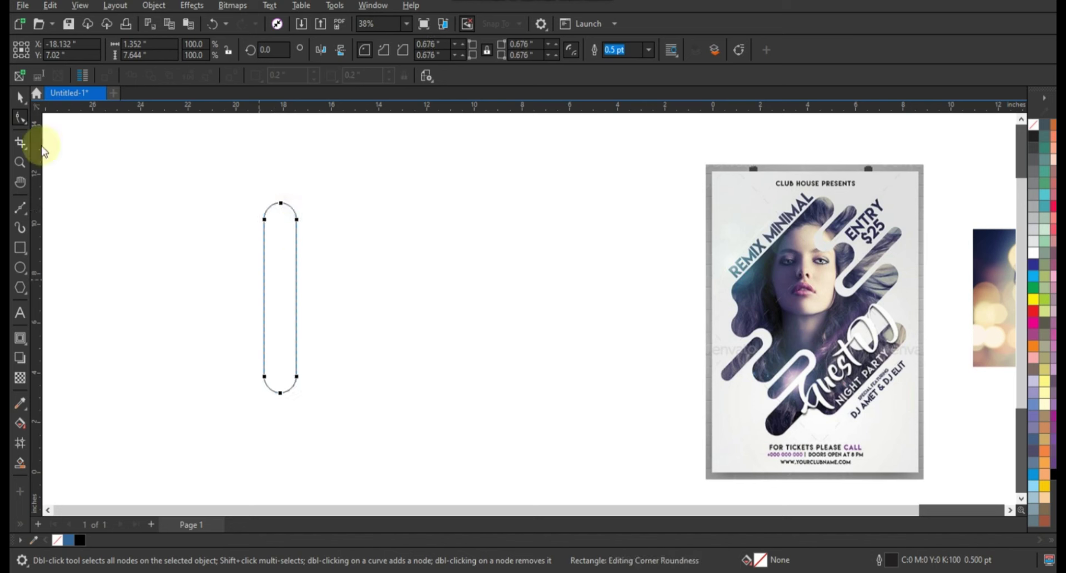
key("space")
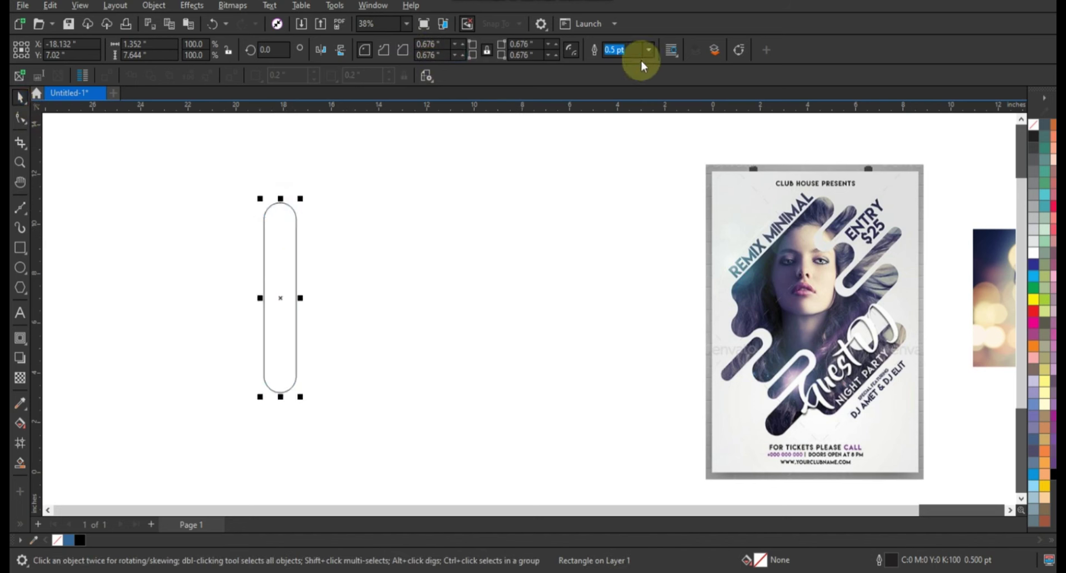
left_click(647, 51)
left_click(621, 132)
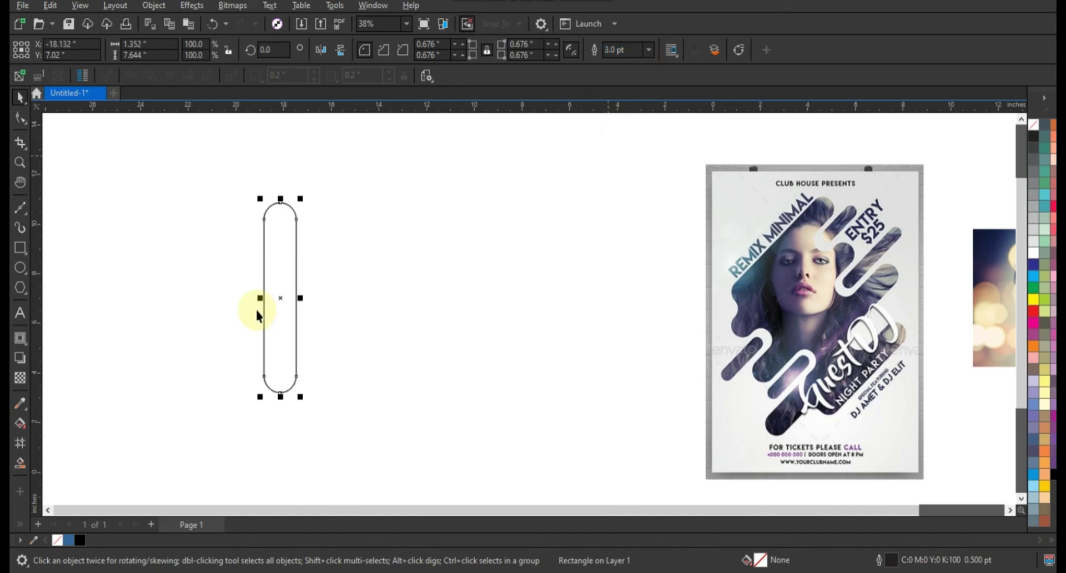
- Repeat the pill into a row of seven side-by-side copies
left_click_drag(260, 299, 293, 299)
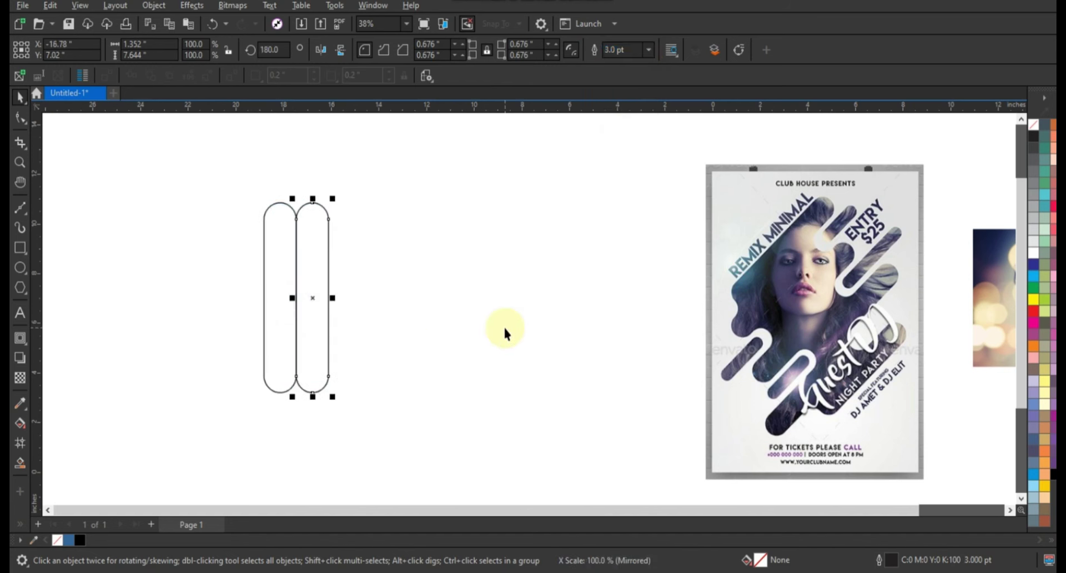
key("ctrl+r")
key("ctrl+r")
key("ctrl+r")
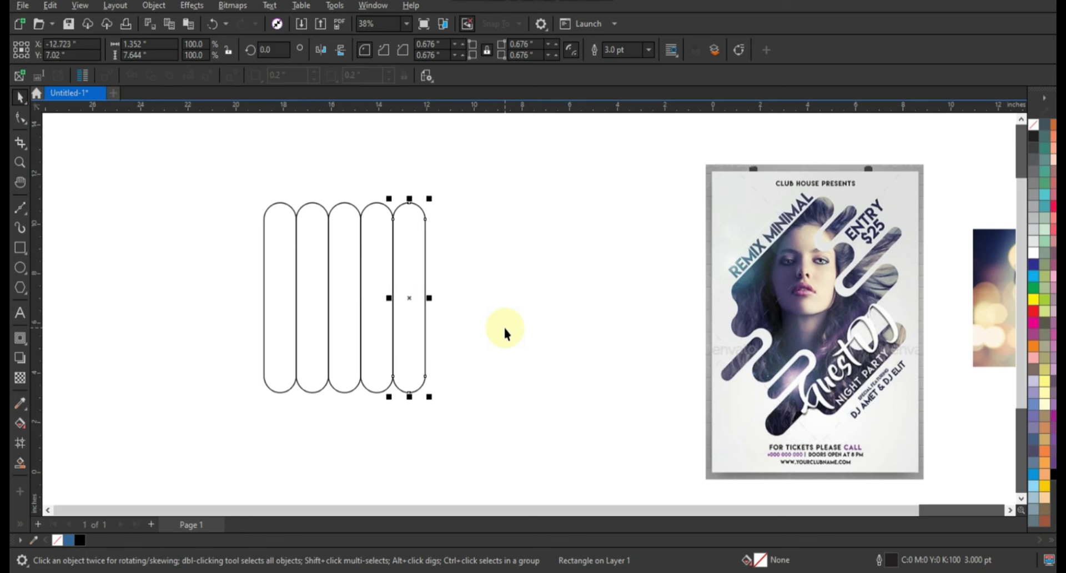
key("ctrl+r")
key("ctrl+r")
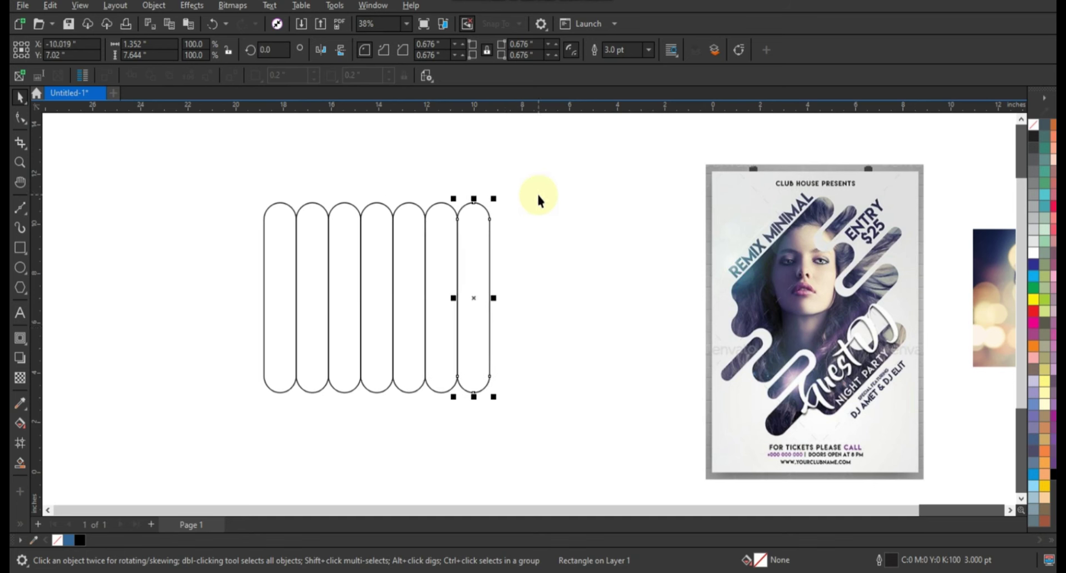
left_click(538, 192)
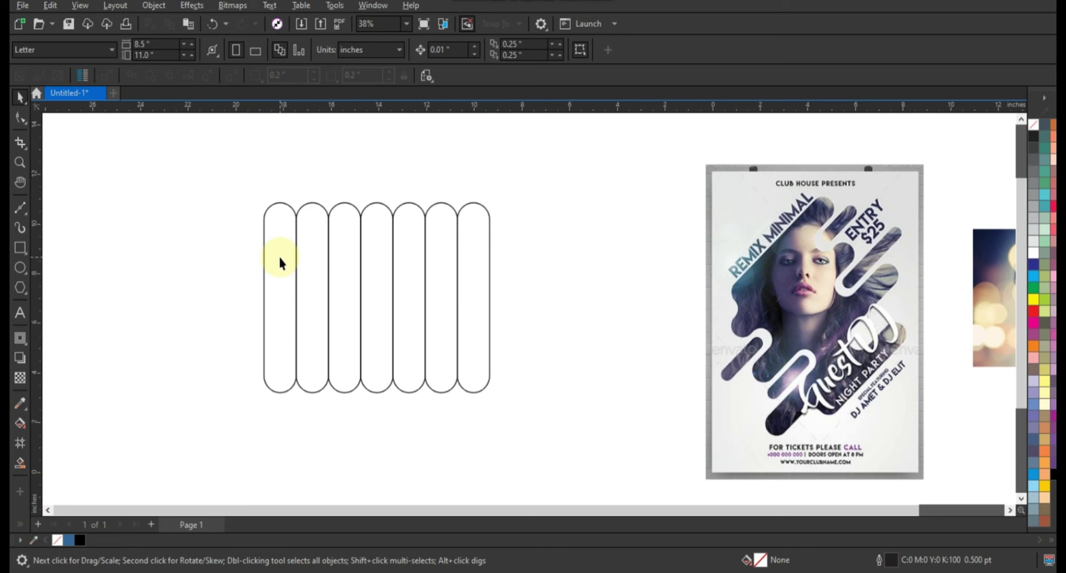
- Drag the second, third, fourth and following pills downward by varying amounts
left_click(311, 256)
left_click_drag(307, 234, 308, 263)
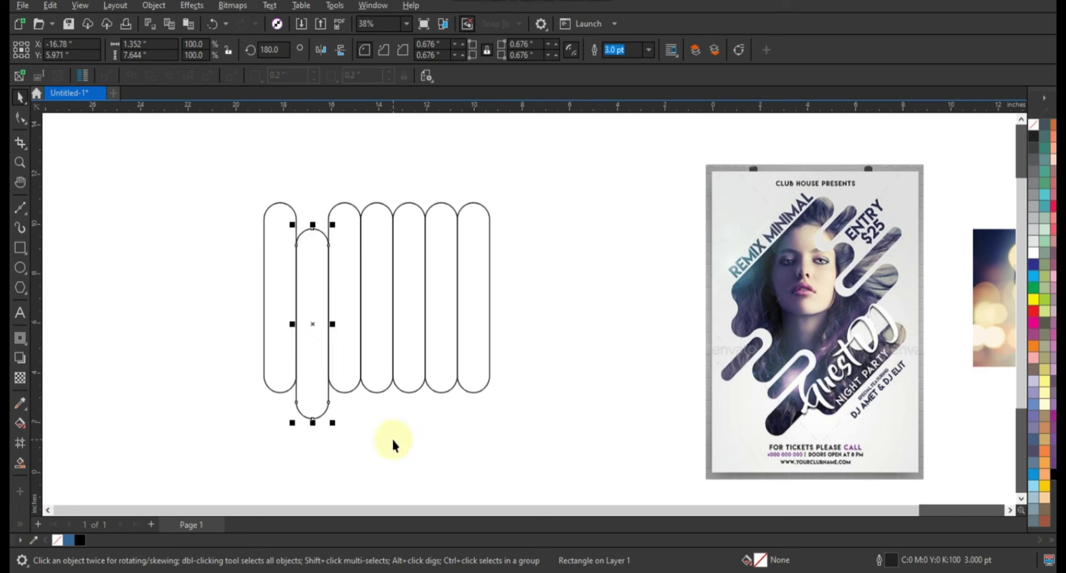
left_click_drag(345, 274, 346, 312)
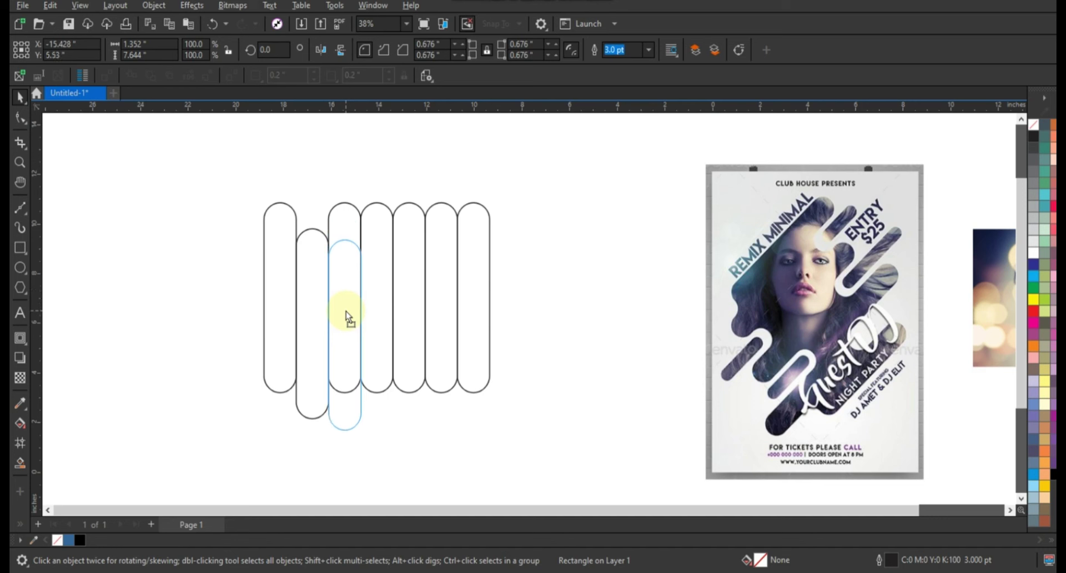
mouse_move(346, 312)
left_mouse_down()
mouse_move(345, 301)
mouse_move(386, 342)
left_mouse_up()
left_click(400, 421)
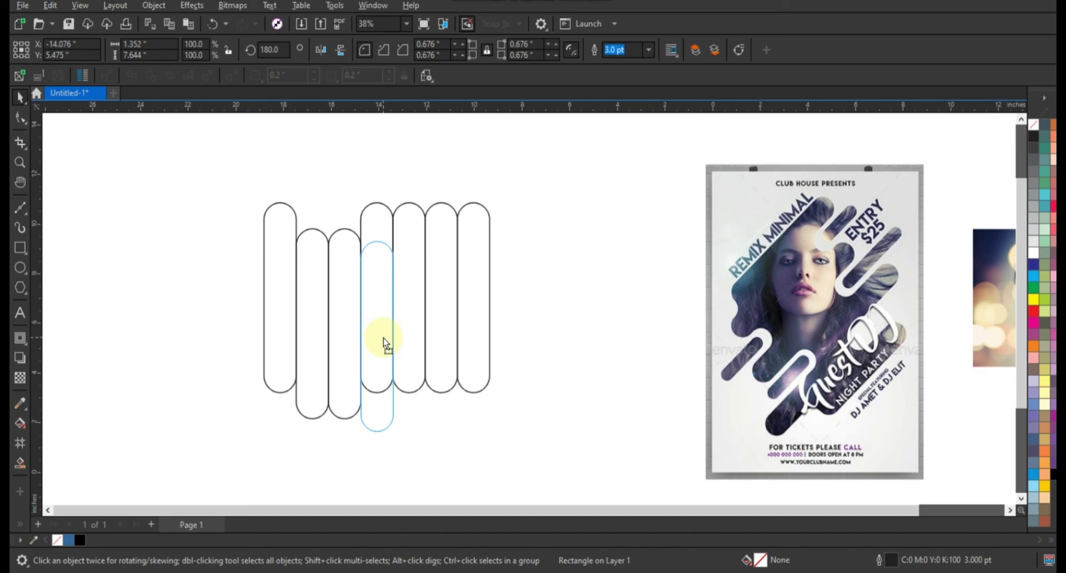
left_click_drag(385, 343, 413, 340)
left_click(412, 335)
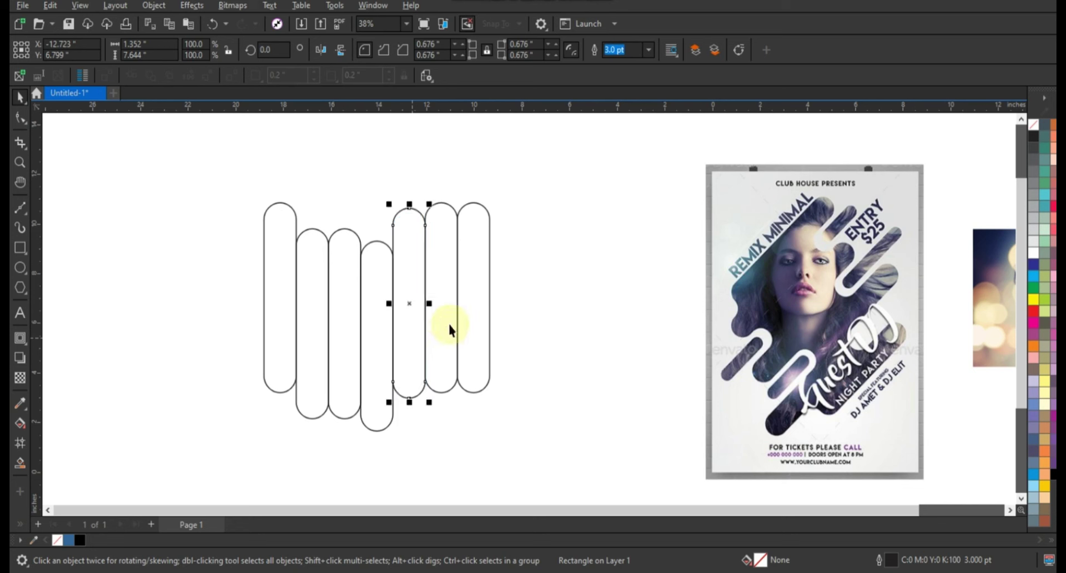
left_click_drag(448, 307, 445, 360)
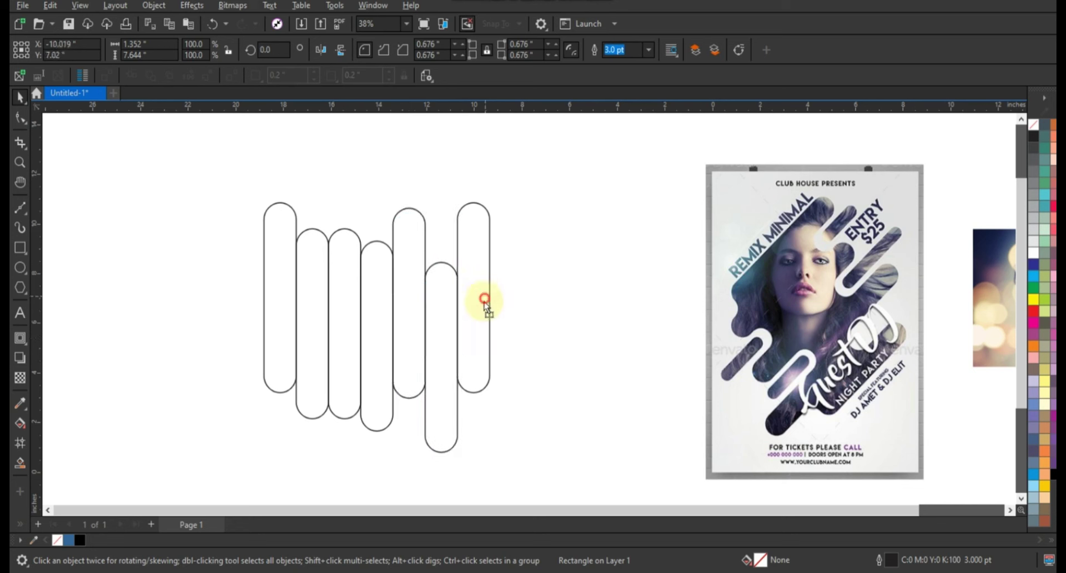
left_click_drag(484, 301, 483, 311)
- Place pill copies extending above the second pill and below the row
left_click(534, 311)
left_click_drag(317, 335, 313, 245)
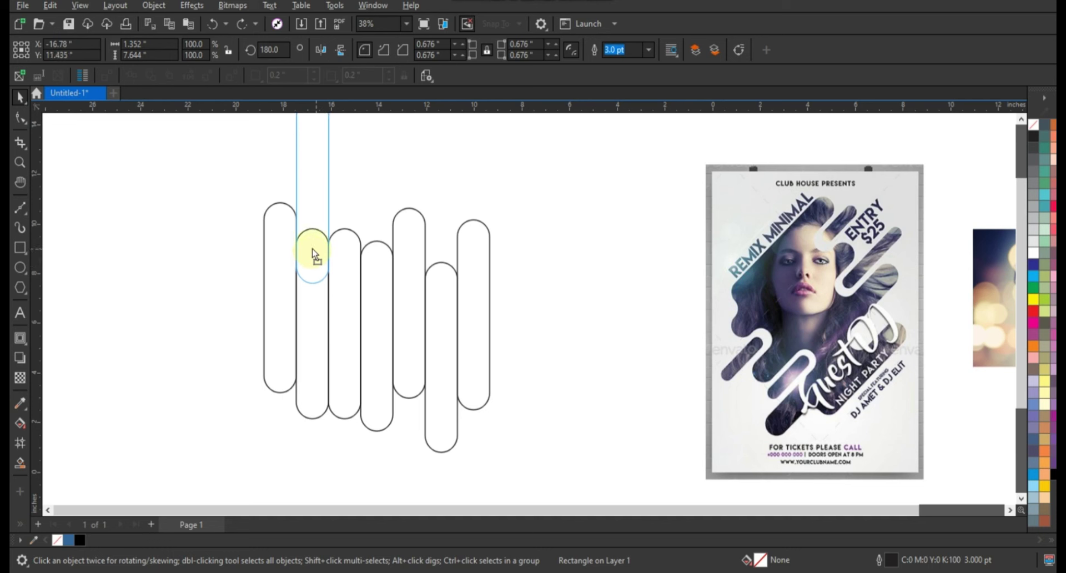
left_click(348, 283)
left_click_drag(348, 283, 338, 418)
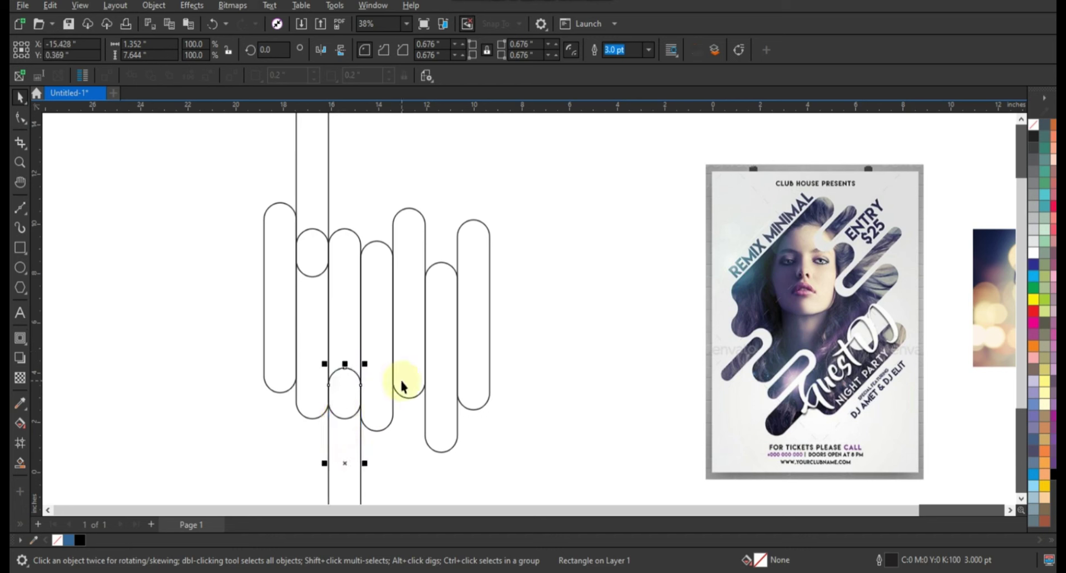
- Add overlapping pill copies above and below the fourth and right-middle columns
left_click(383, 282)
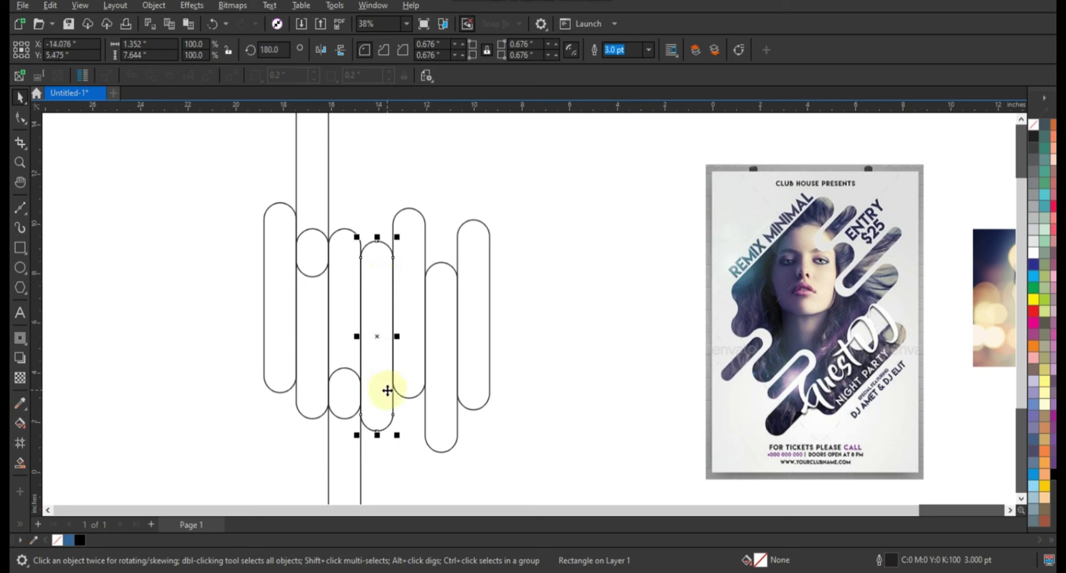
left_click_drag(387, 391, 387, 261)
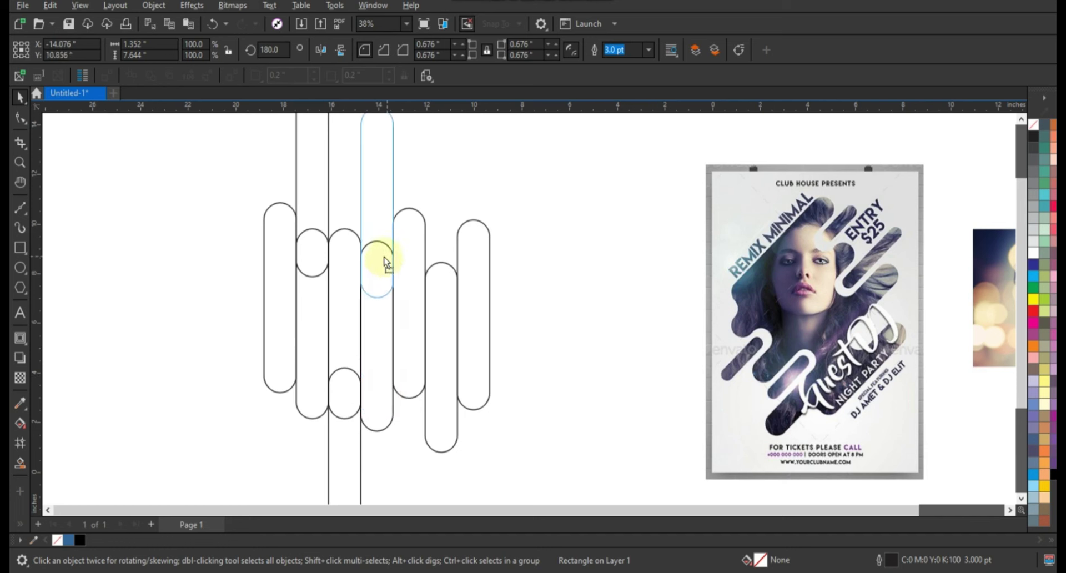
mouse_move(384, 256)
left_mouse_down()
mouse_move(420, 338)
mouse_move(420, 372)
left_mouse_up()
left_click(419, 248)
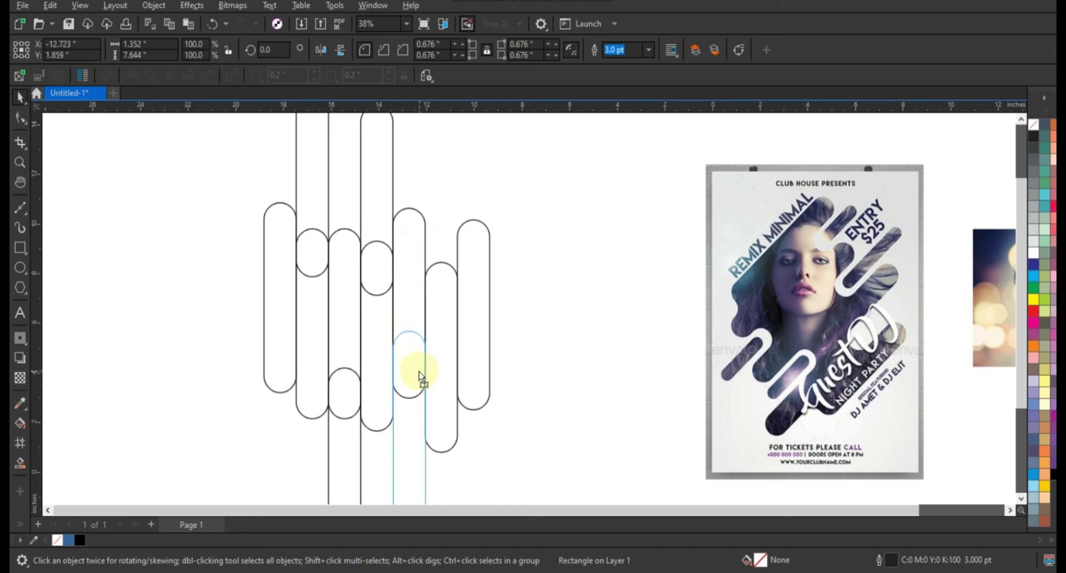
left_click_drag(420, 375, 420, 374)
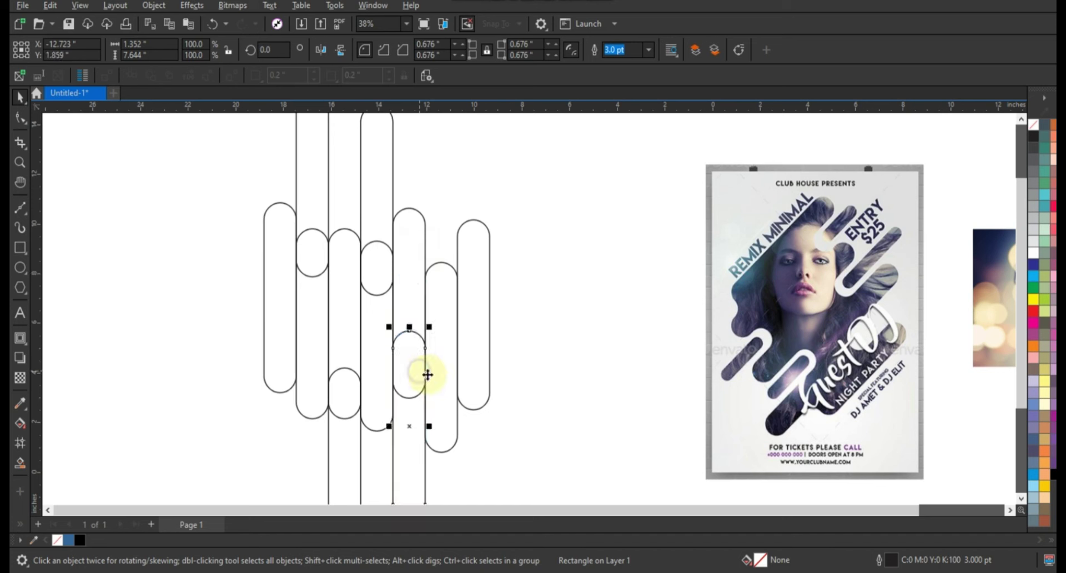
left_click(450, 395)
left_click_drag(442, 409, 442, 267)
left_click(488, 288)
left_click(564, 295)
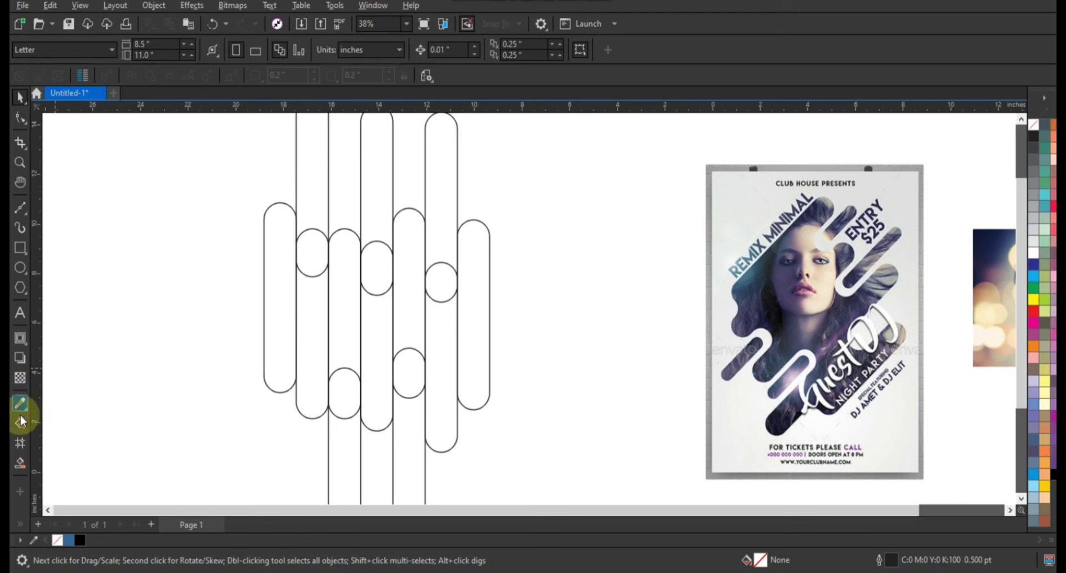
- Smart Fill the five enclosed pill regions with blue
left_click(19, 463)
left_click(290, 328)
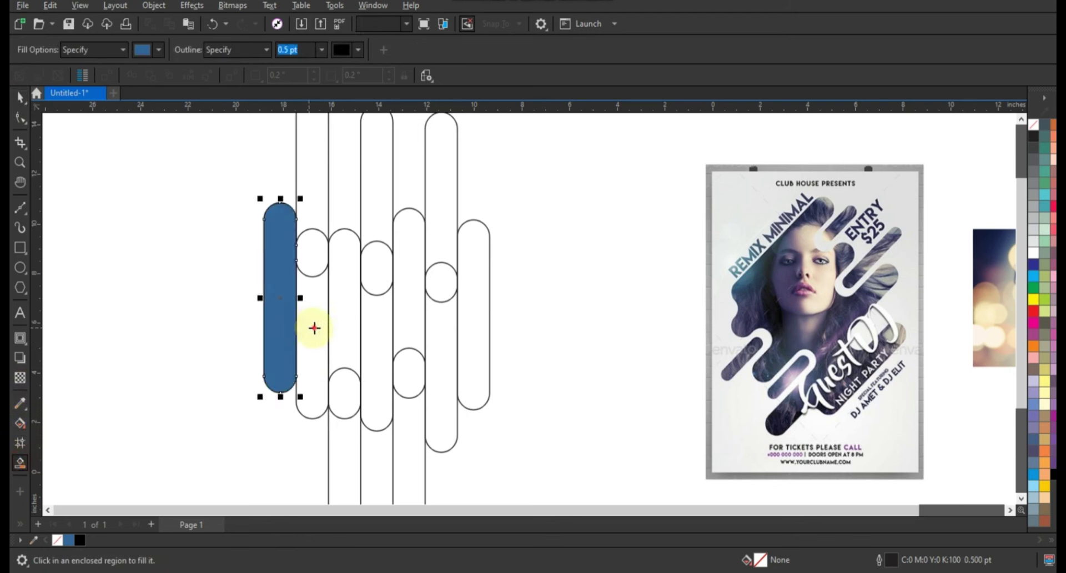
left_click(340, 330)
left_click(409, 331)
left_click(442, 332)
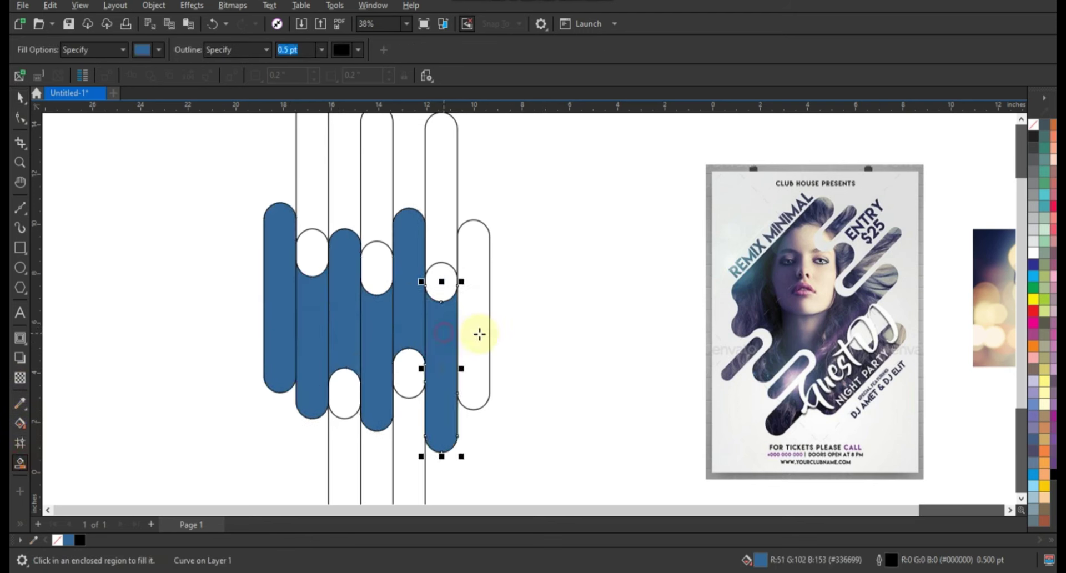
left_click(476, 333)
- Select all six blue fills and weld them into one shape
left_click(20, 99)
left_click(500, 262)
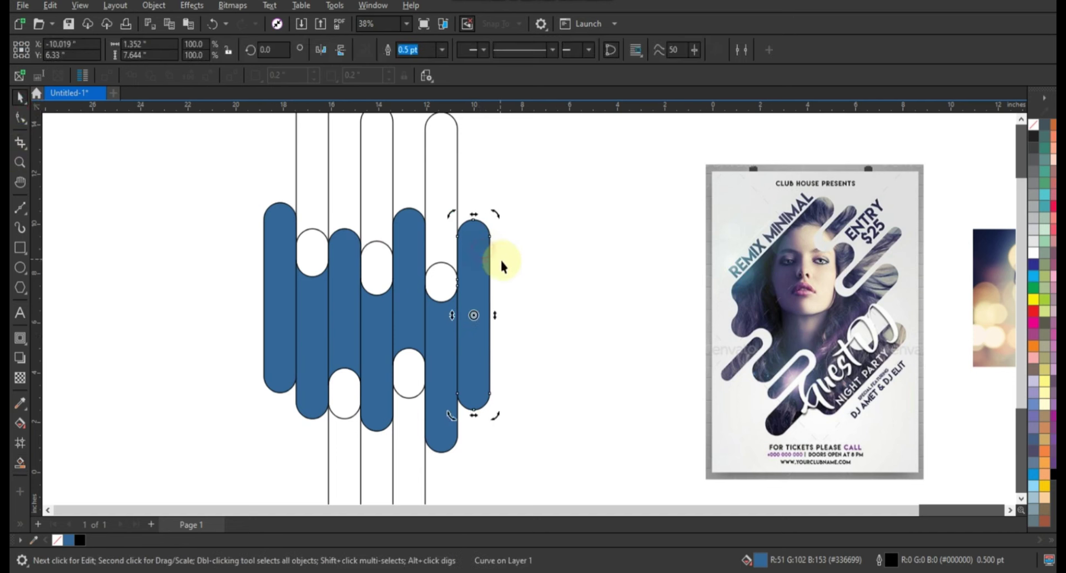
left_click(471, 328)
left_click(407, 312, "shift")
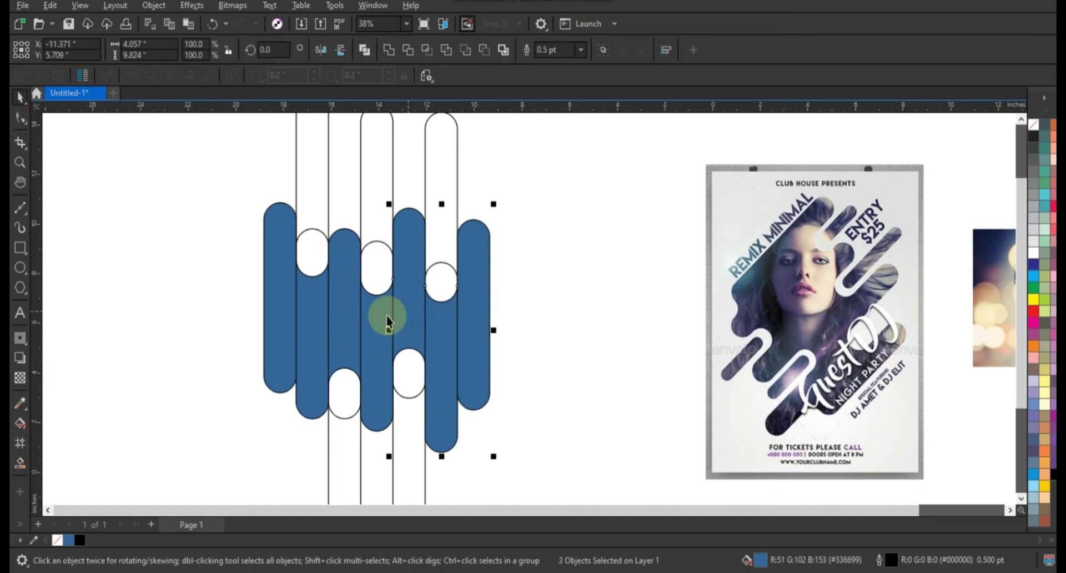
left_click(338, 311, "shift")
left_click(309, 302, "shift")
left_click(278, 291, "shift")
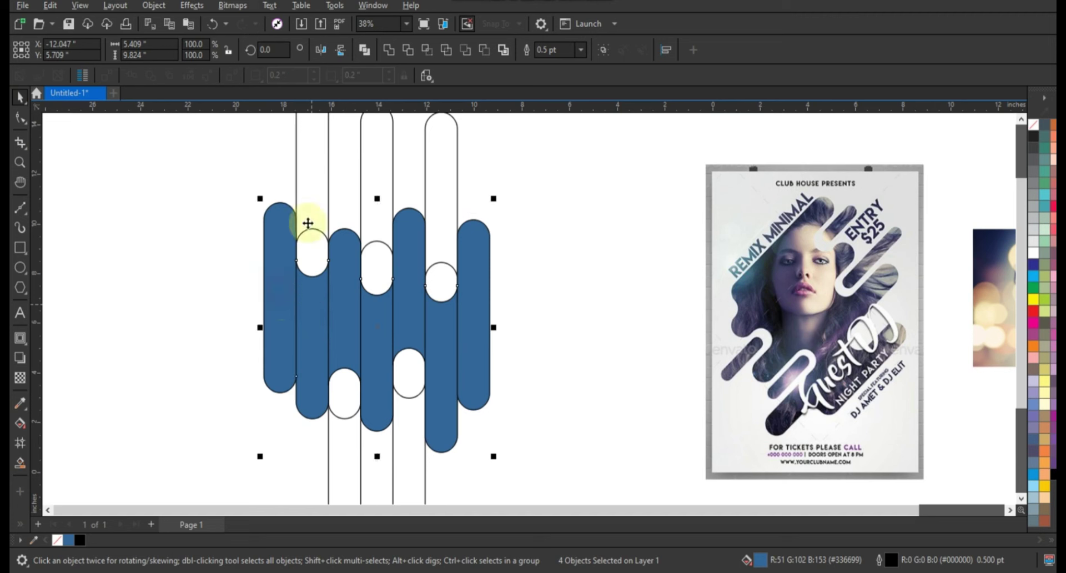
left_click(388, 55)
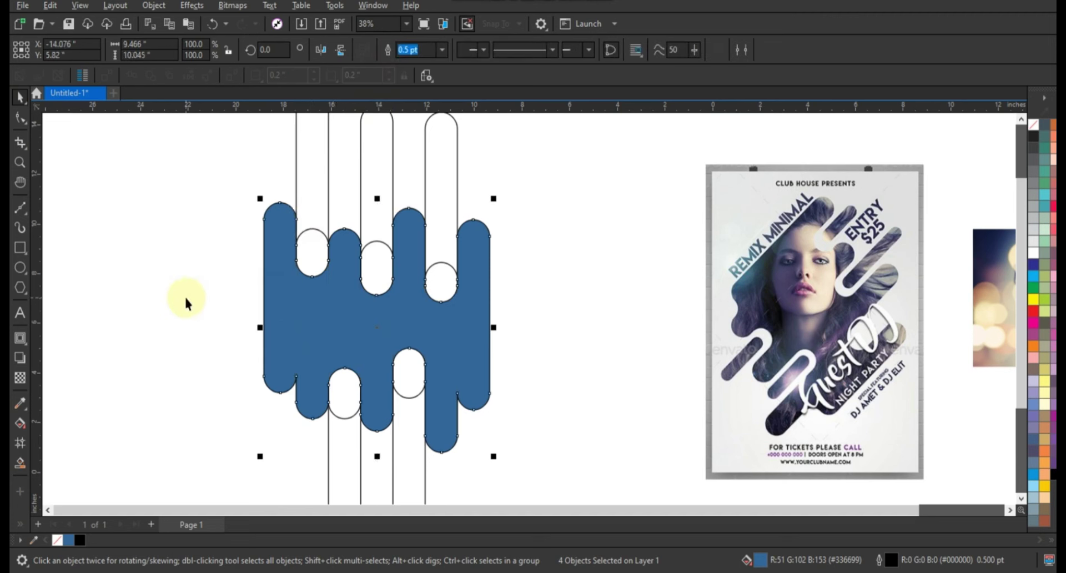
left_click(184, 295)
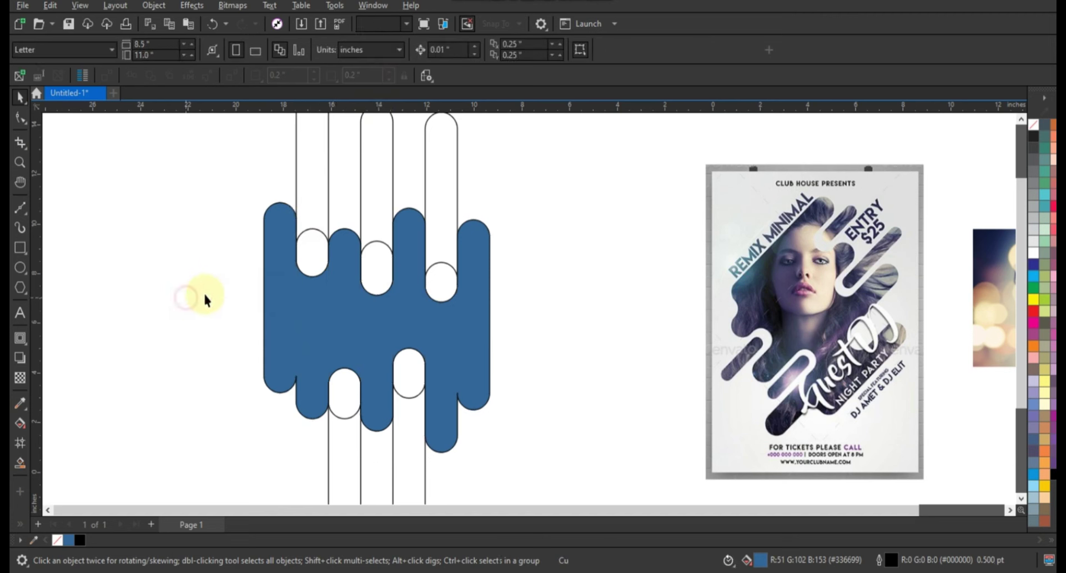
left_click(20, 162)
- Draw helper circles at the inner corners of the left and right drips
left_click_drag(211, 309, 538, 444)
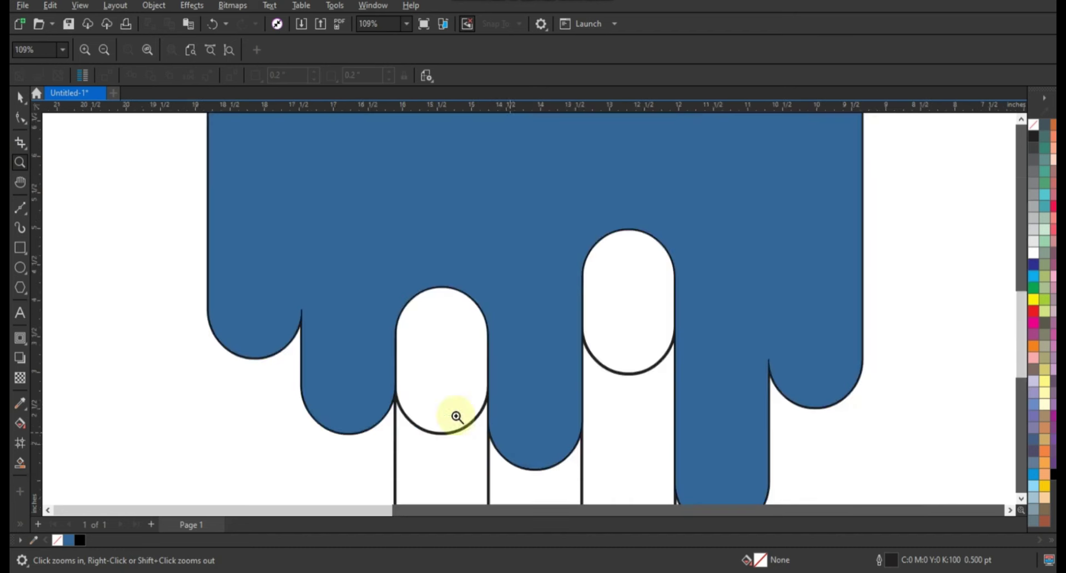
left_click(21, 268)
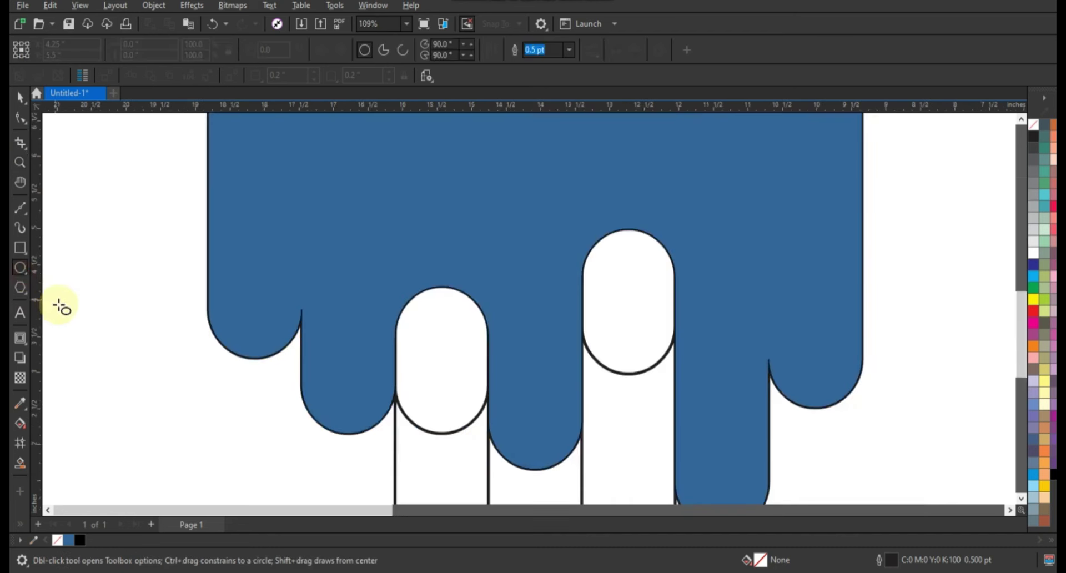
mouse_move(228, 394)
left_mouse_down()
mouse_move(253, 441)
mouse_move(280, 448)
mouse_move(276, 392)
mouse_move(307, 423)
left_mouse_up()
left_click(20, 98)
left_click_drag(247, 361, 795, 442)
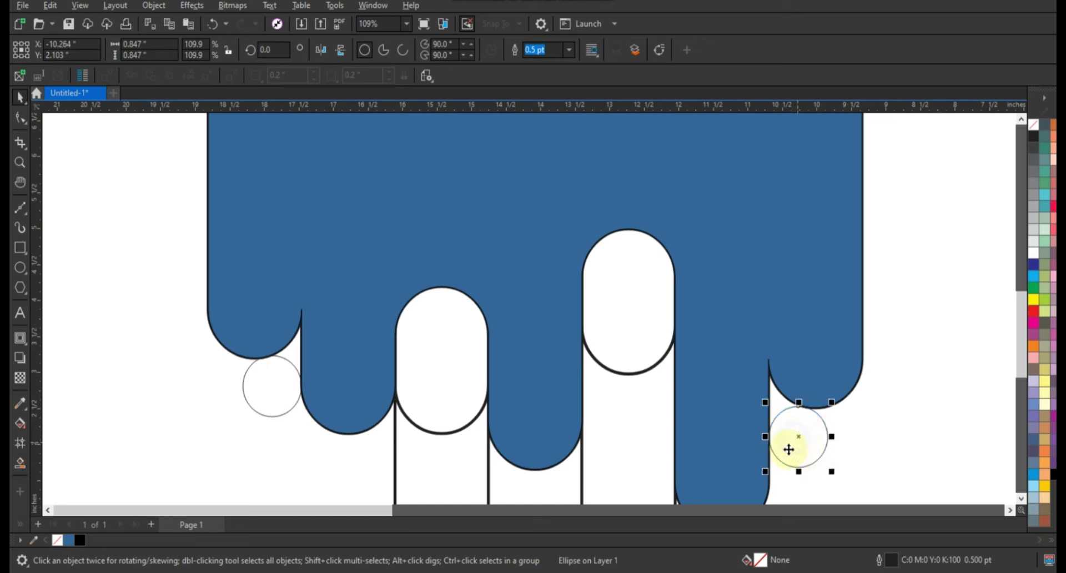
- Smart Fill the gaps beside both drips and delete the right helper circle
left_click(20, 463)
left_click(300, 353)
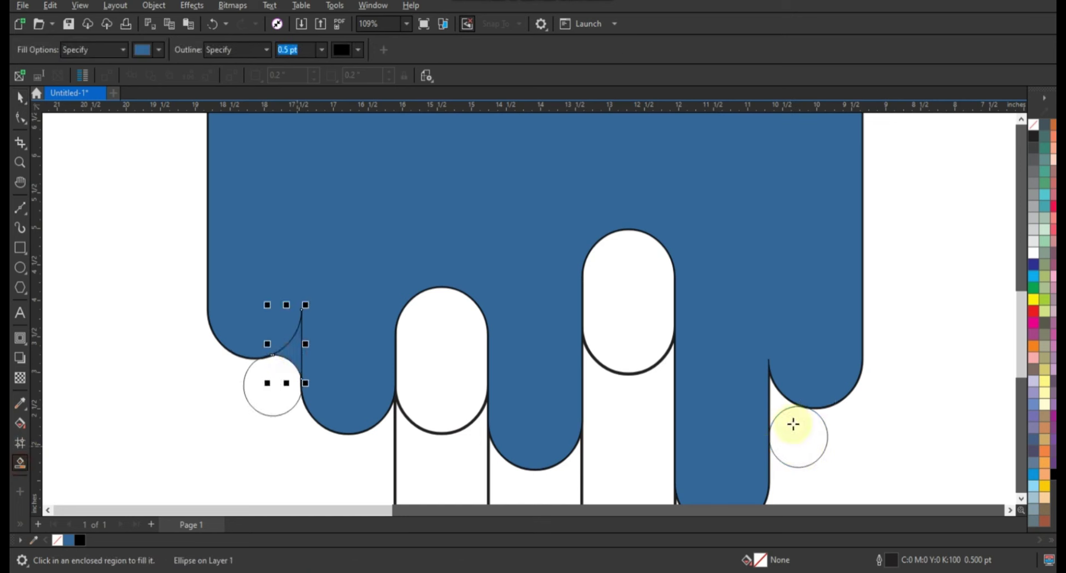
left_click(780, 401)
left_click(20, 97)
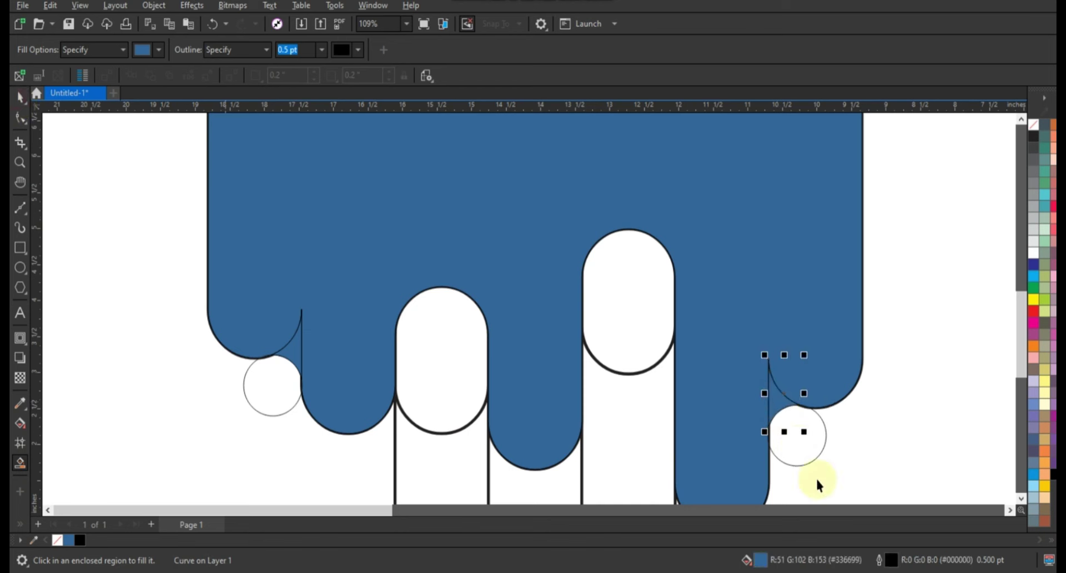
left_click(797, 441)
key("Delete")
- Delete the left helper circle and select both corner fillets with the blue blob
left_click(266, 386)
key("Delete")
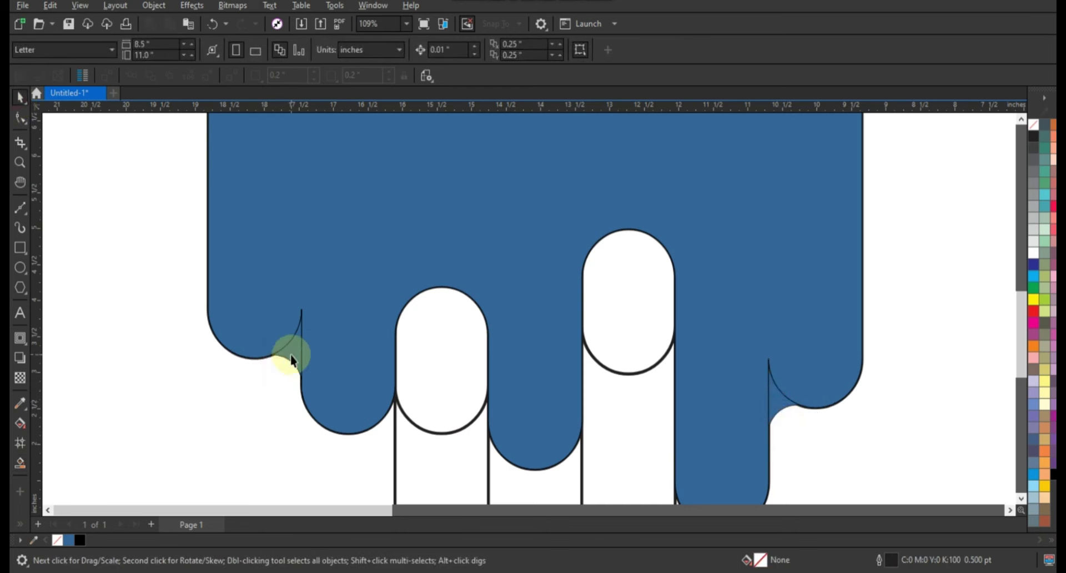
left_click(286, 355)
left_click(777, 408, "shift")
left_click(721, 304, "shift")
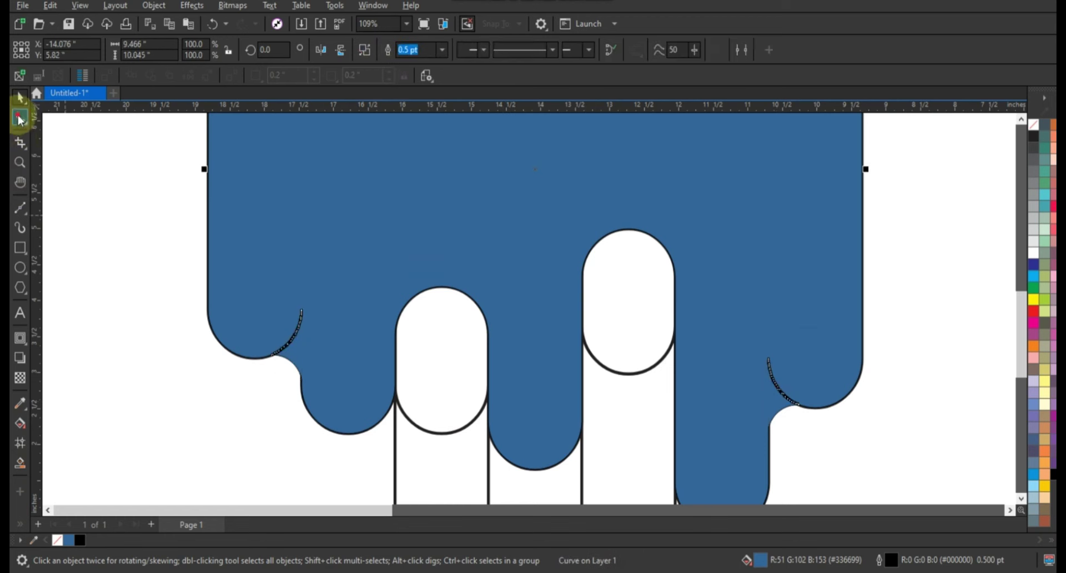
- Delete the leftover left and right arc nodes from the blob
left_click(20, 118)
left_click_drag(240, 278, 316, 341)
left_click_drag(345, 288, 270, 358)
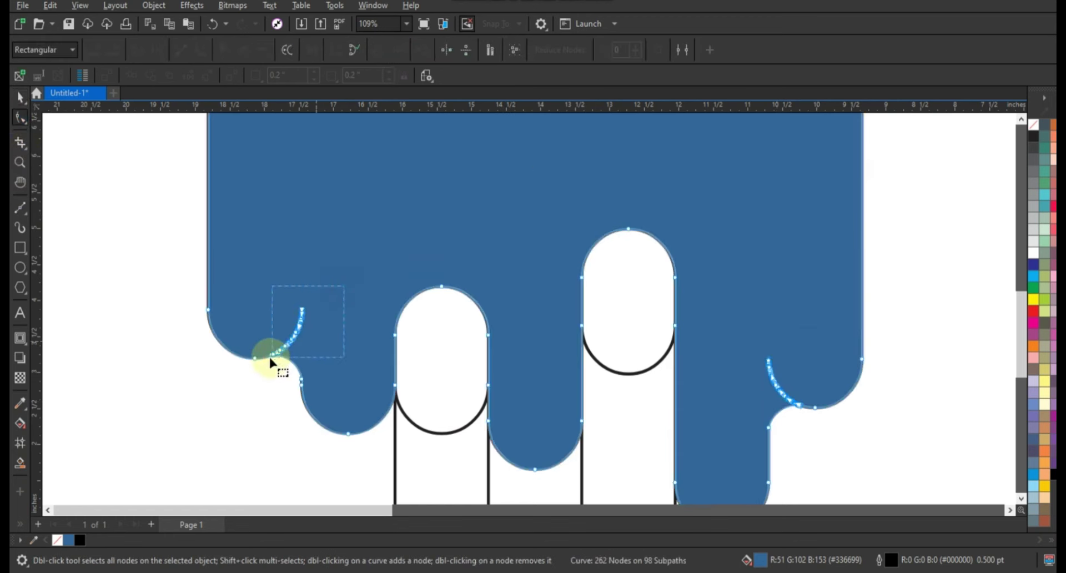
left_click_drag(771, 346, 799, 419)
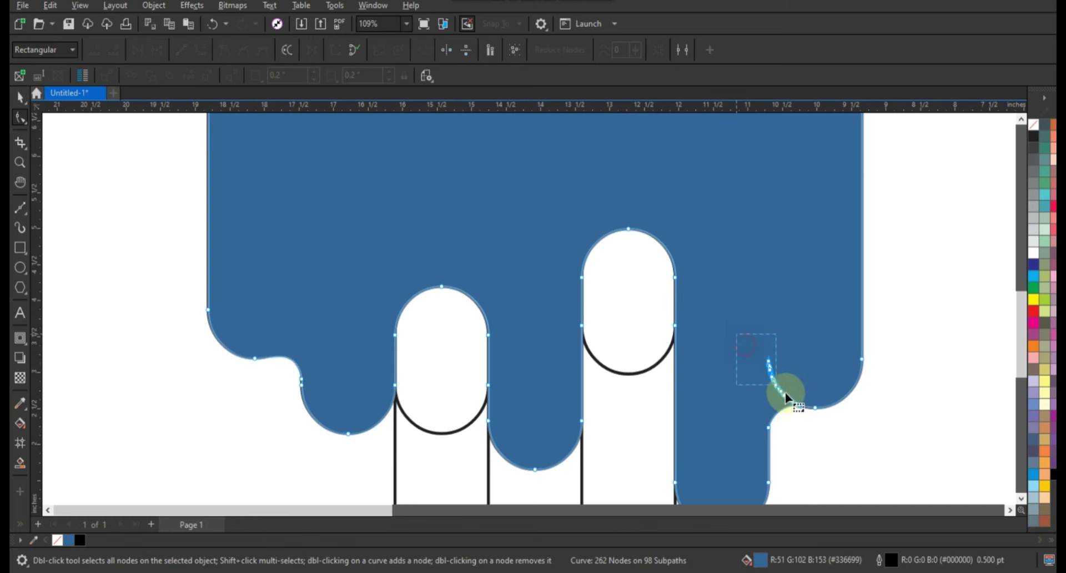
key("Delete")
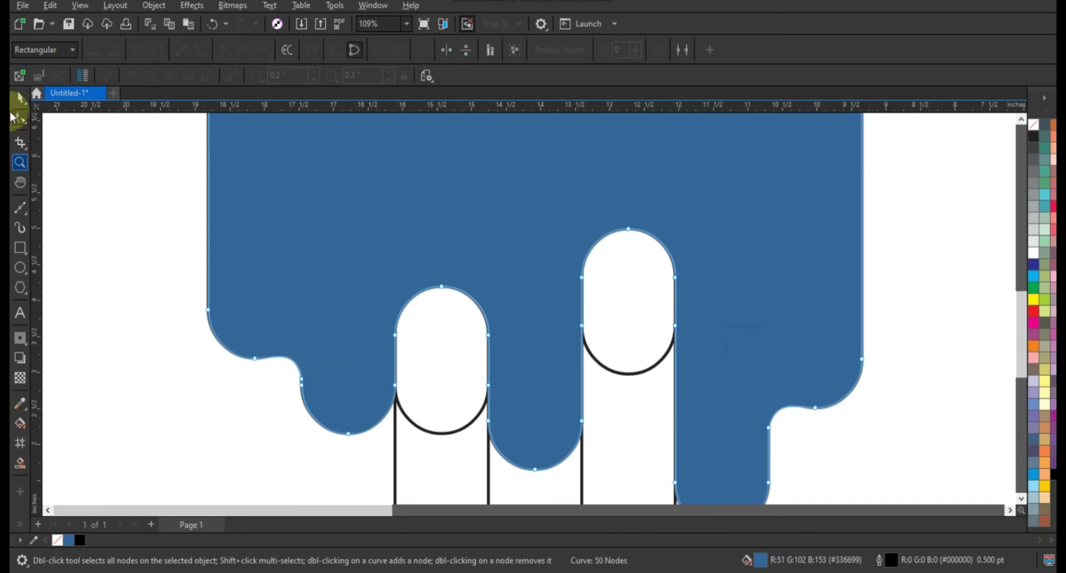
scroll(648, 395, "down", 4)
- Select three white capsules and combine them into one curve
key("space")
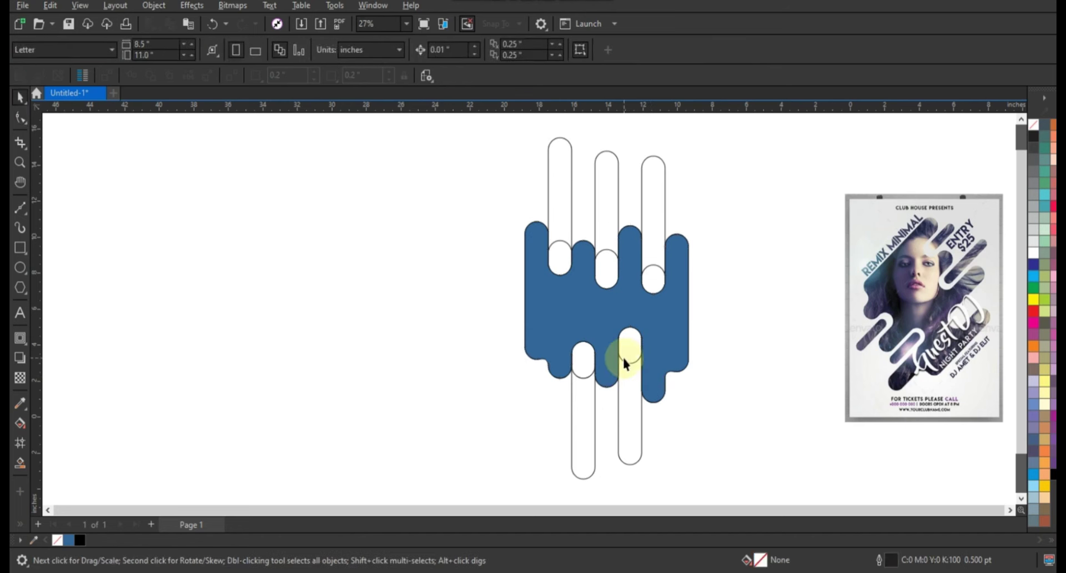
left_click(620, 360)
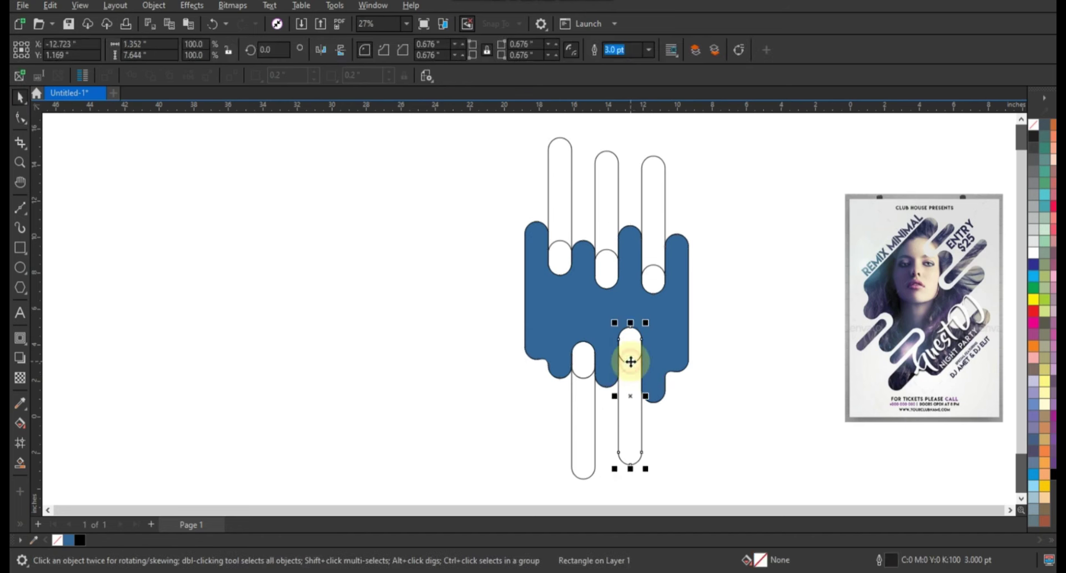
left_click(610, 251)
left_click(559, 238)
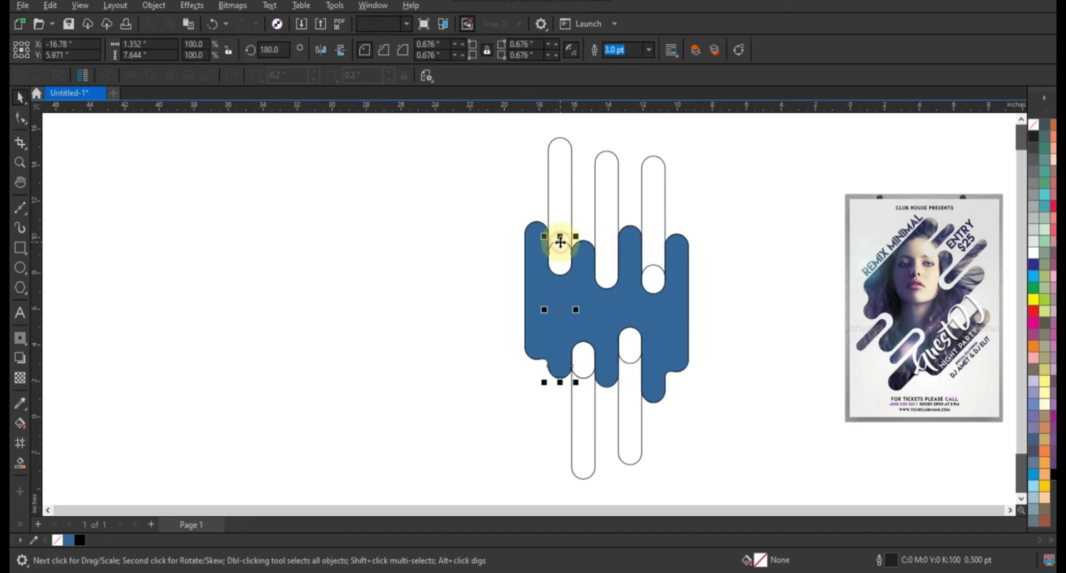
left_click(665, 269)
left_click(647, 340)
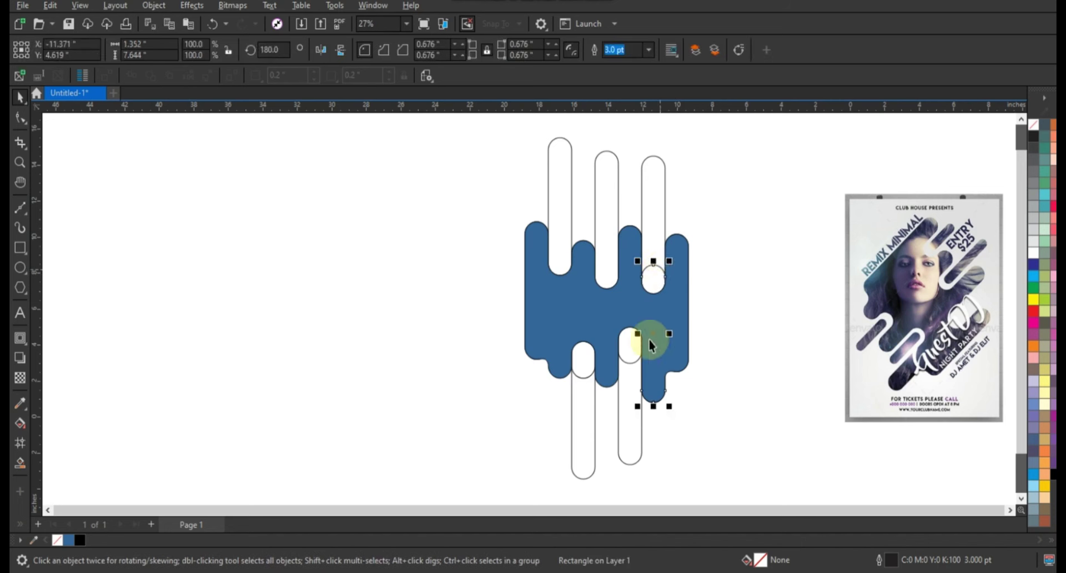
left_click(631, 362)
left_click(585, 374)
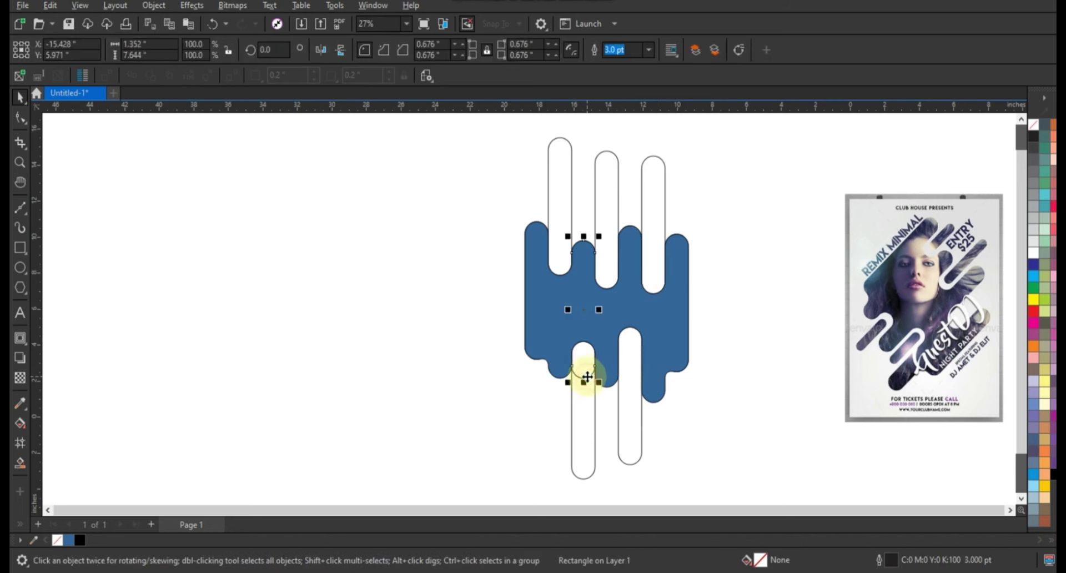
left_click(588, 388)
left_click(562, 238, "shift")
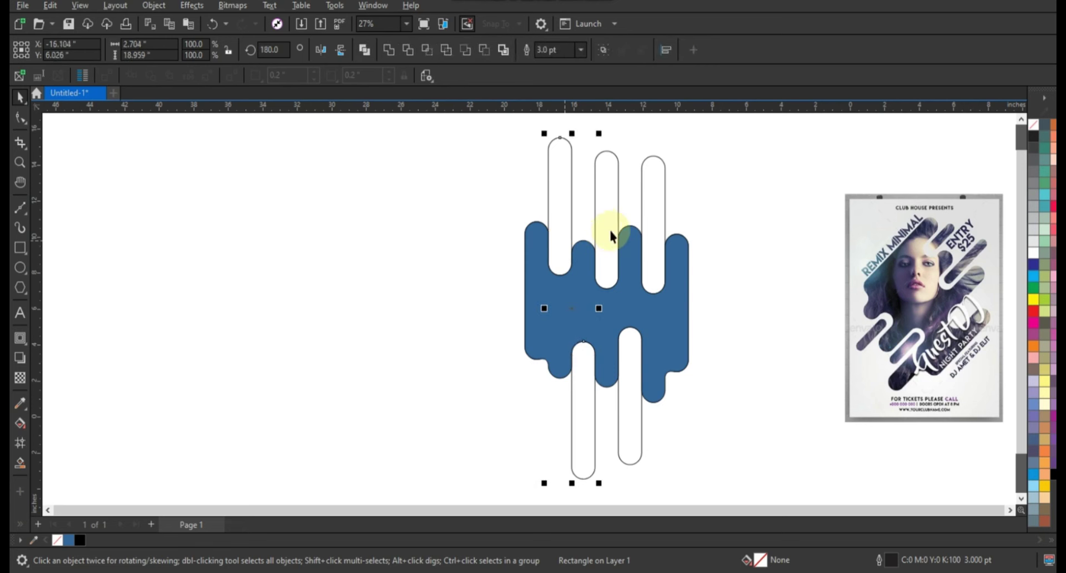
left_click(611, 232, "shift")
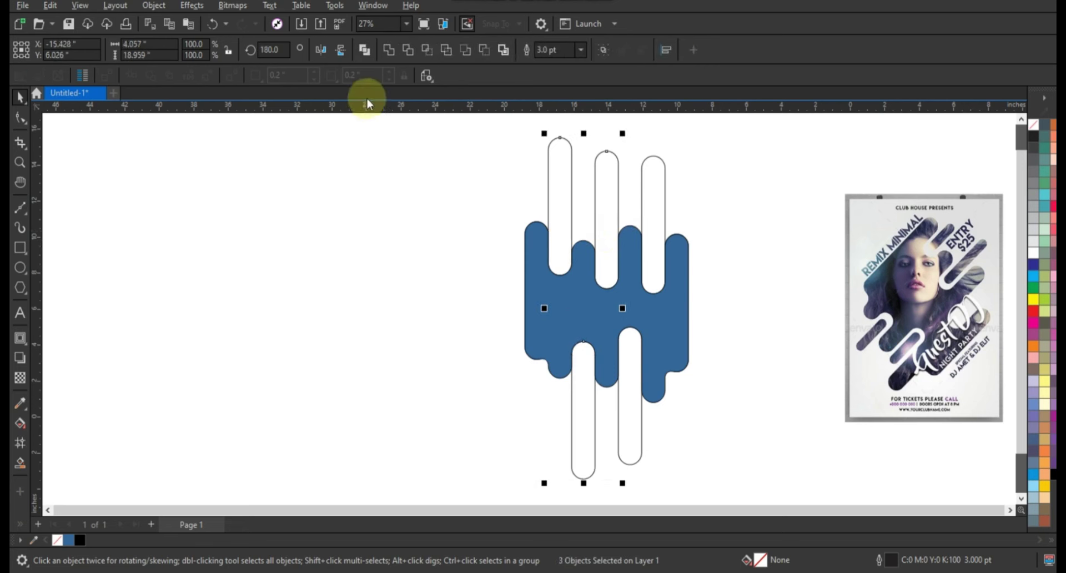
left_click(389, 50)
- Apply an inside contour to the capsules and break the contour group apart
left_click(20, 338)
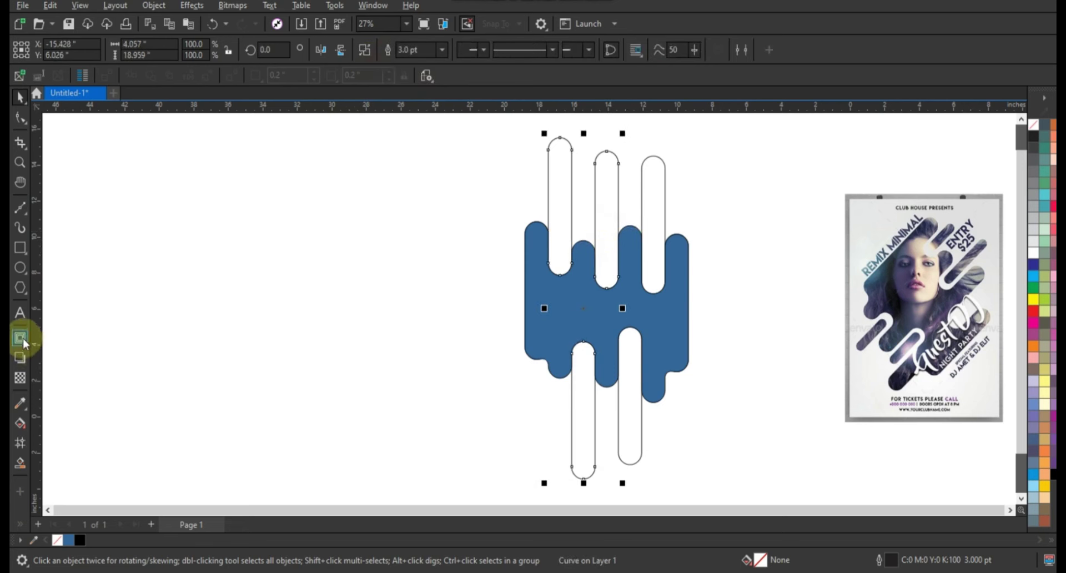
left_click_drag(619, 164, 616, 173)
left_click(20, 97)
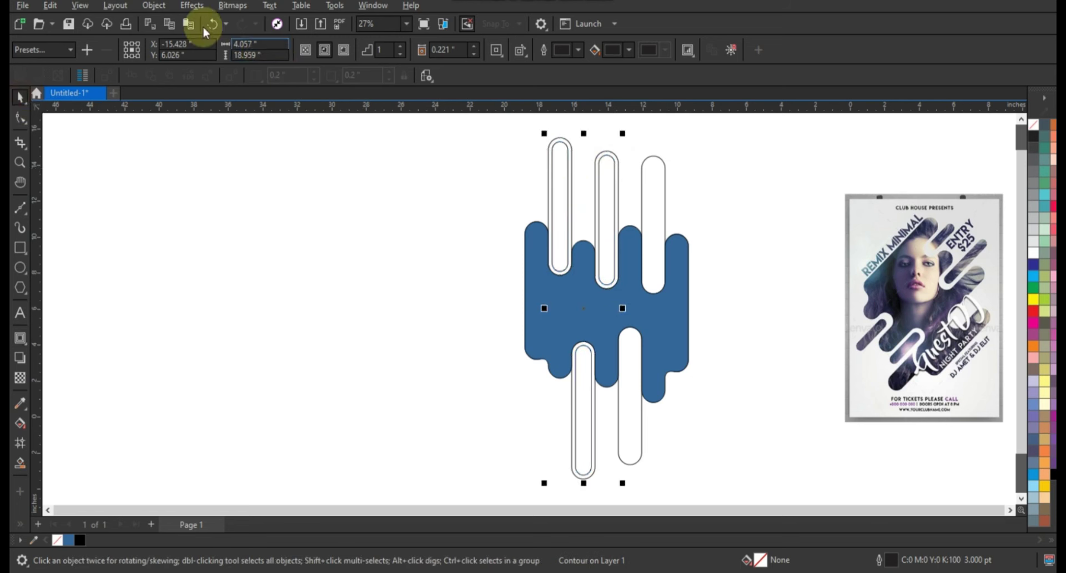
left_click(154, 5)
left_click(209, 321)
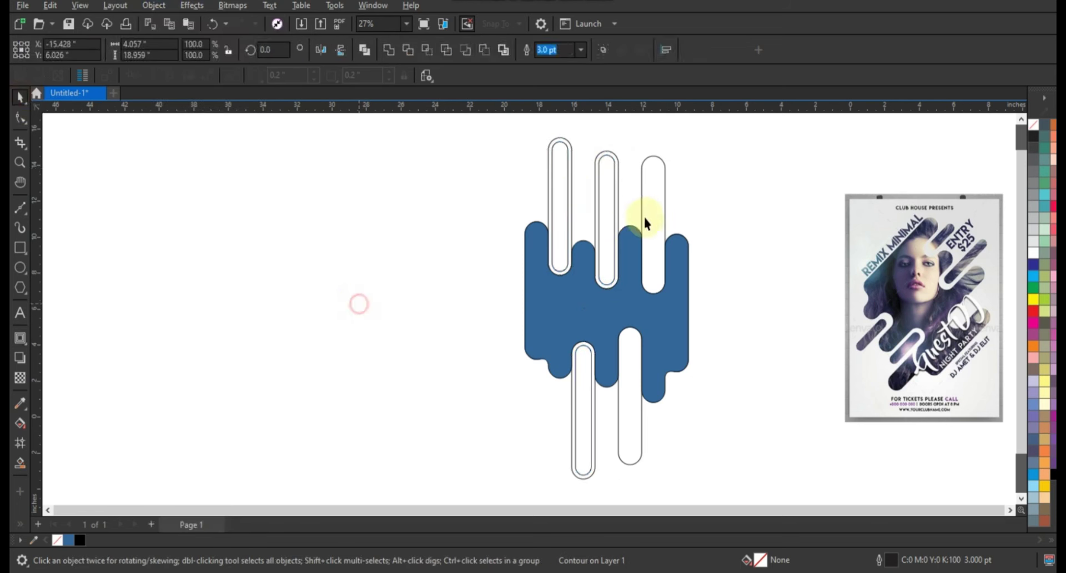
left_click(597, 170)
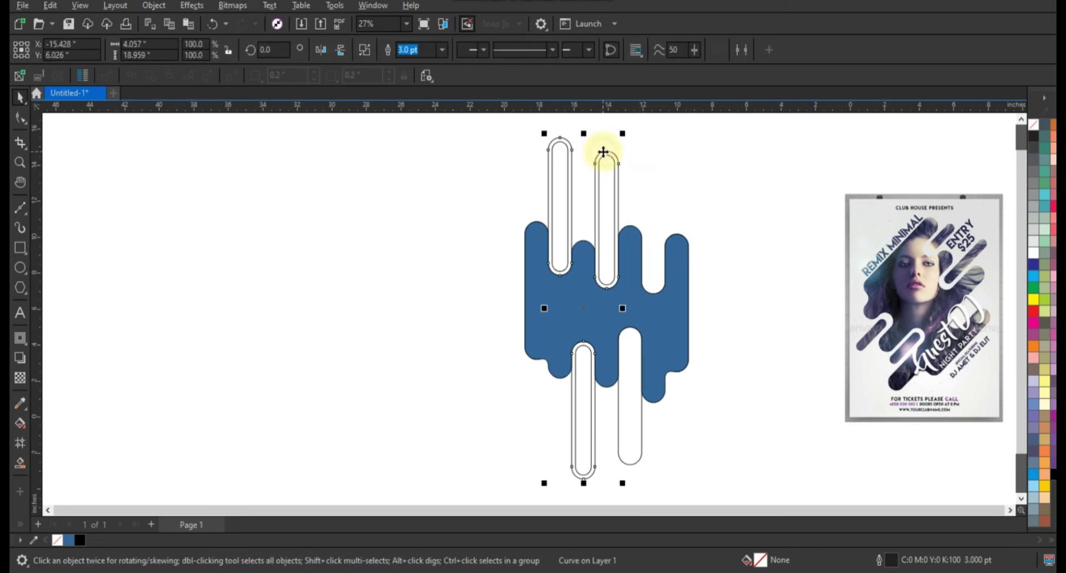
left_click(603, 164)
- Break the inset capsules apart and shorten the top-left and top-middle capsules
left_click(364, 51)
left_click(422, 194)
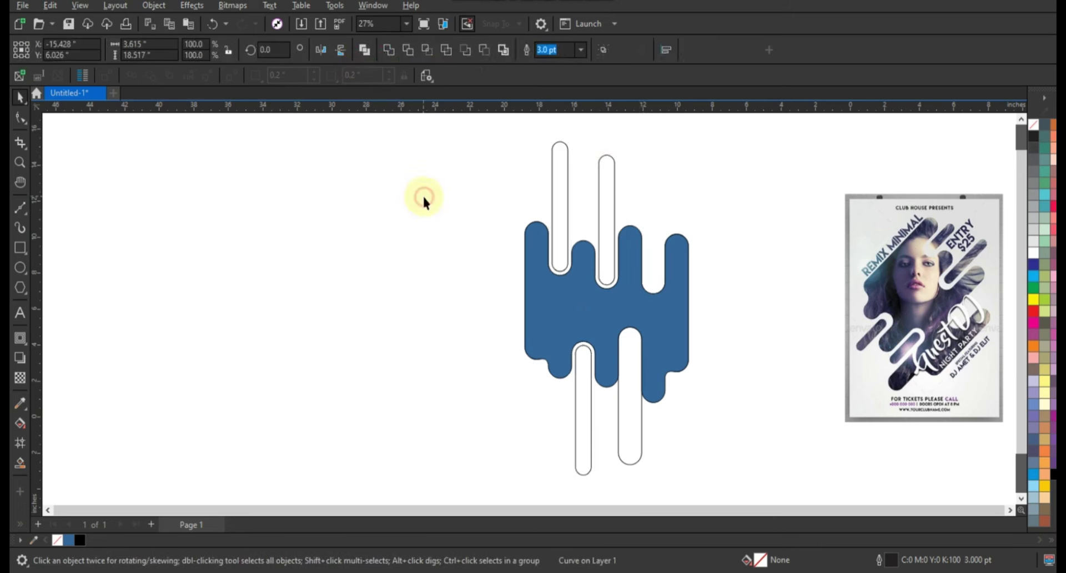
left_click(557, 172)
left_click(20, 118)
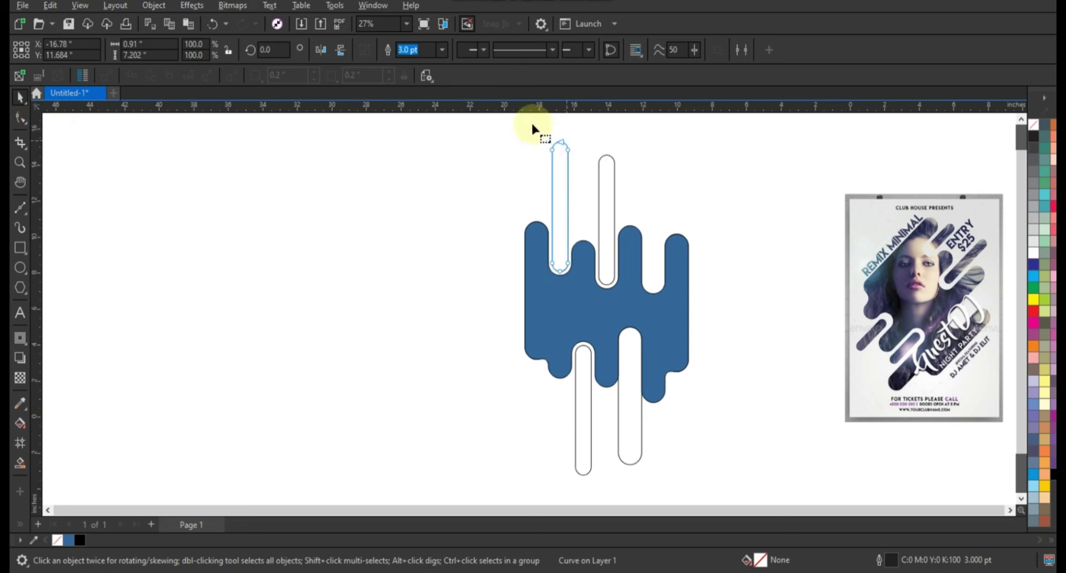
left_click_drag(561, 153, 566, 210)
left_click(615, 214)
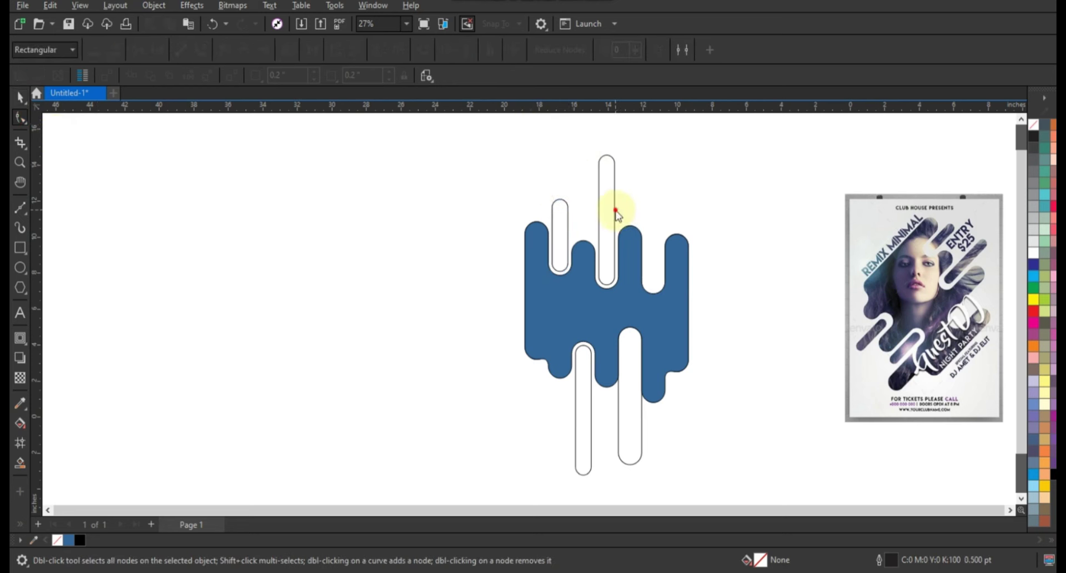
left_click(606, 163)
left_click_drag(605, 164, 616, 193)
- Shorten the lower-left capsule and move a short capsule into the lower notch
left_click(588, 395)
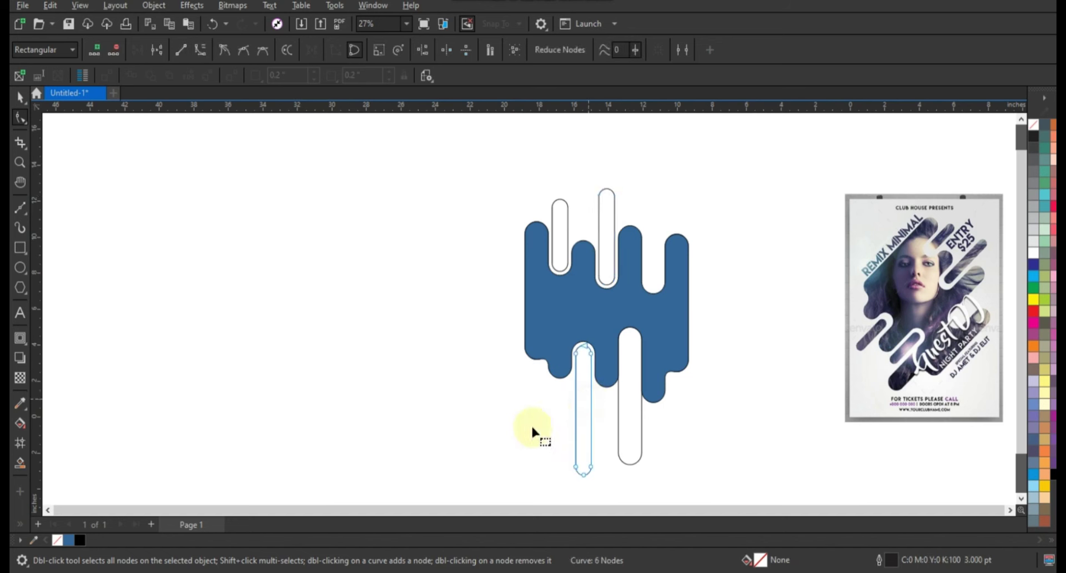
left_click_drag(532, 428, 596, 486)
left_click_drag(591, 424, 590, 407)
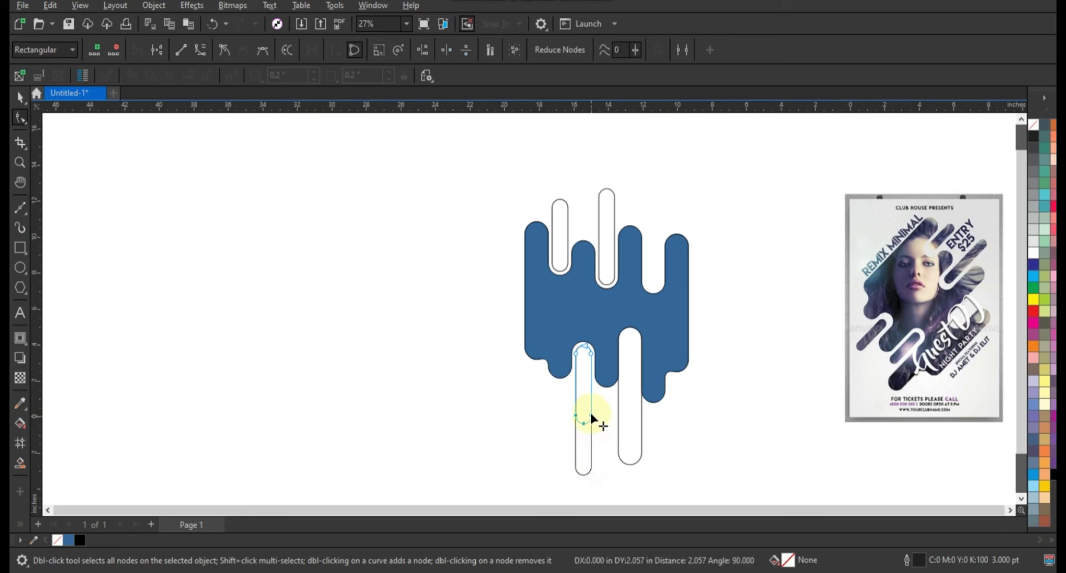
left_click(21, 99)
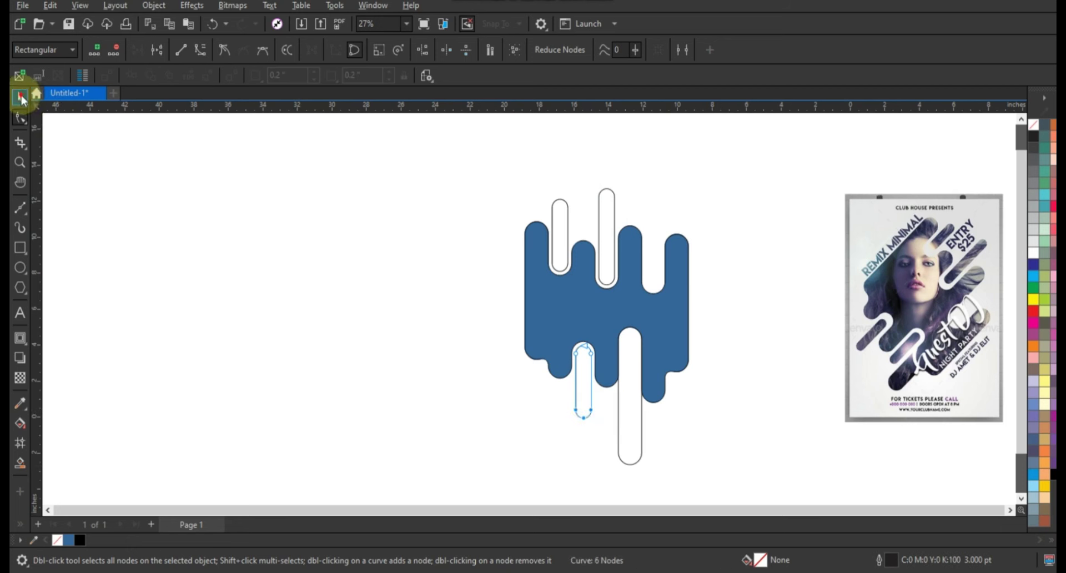
left_click(631, 428)
left_click_drag(587, 416, 636, 405)
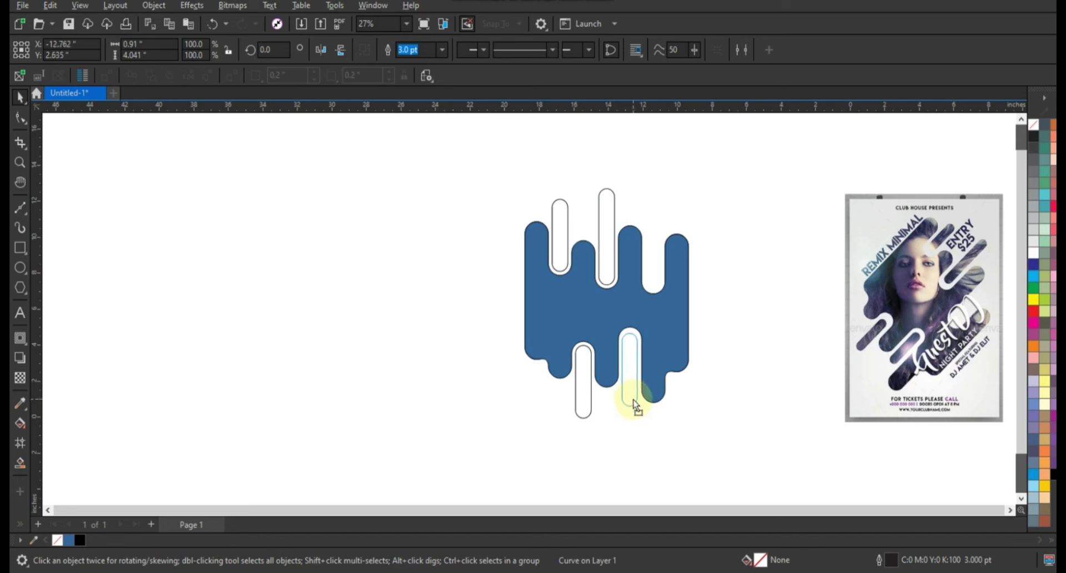
left_click_drag(633, 400, 634, 402)
- Weld the blue blob and all capsules into one outline shape
left_click(671, 422)
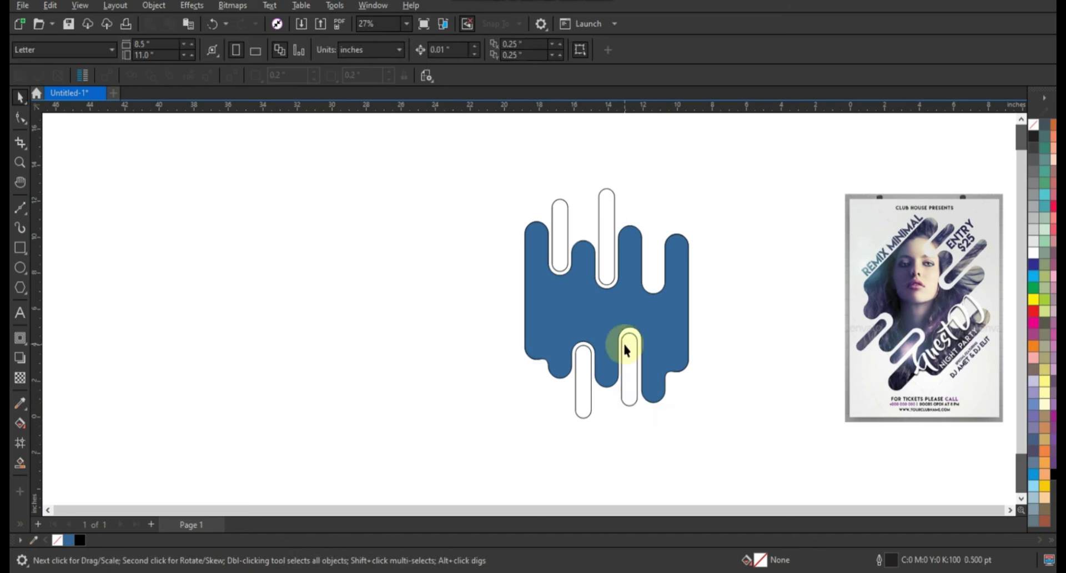
left_click_drag(476, 161, 680, 408)
left_click_drag(738, 444, 738, 444)
left_click(394, 76)
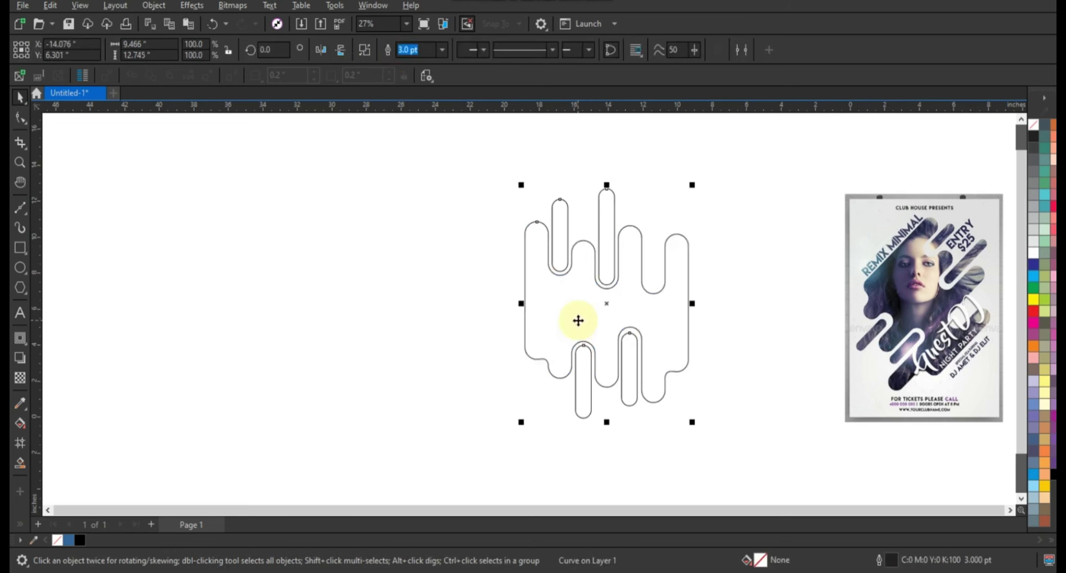
- Lower the top of the tall top-left loop to shorten it
left_click(20, 118)
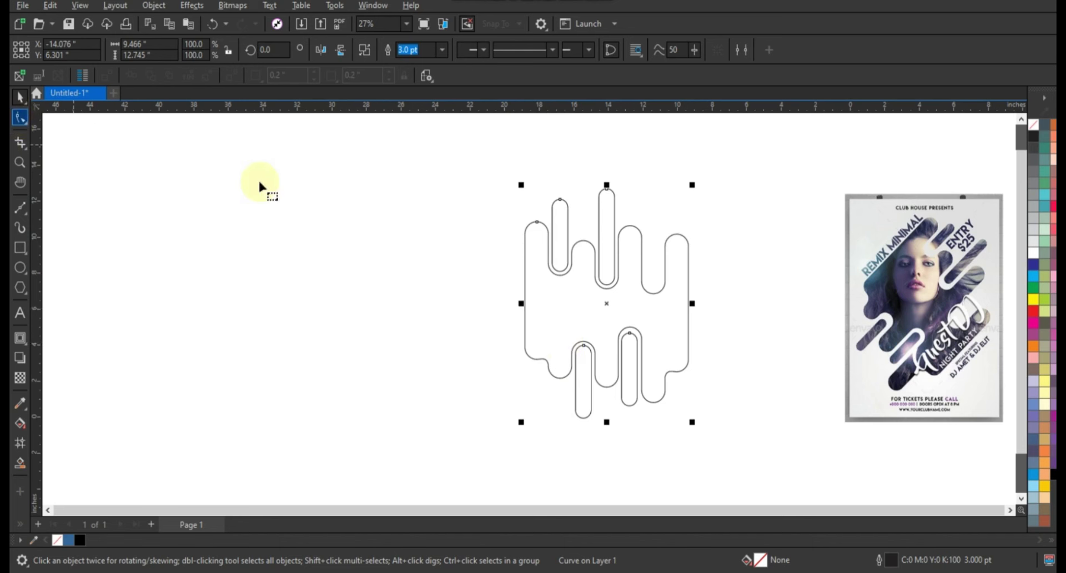
mouse_move(577, 177)
left_mouse_down()
mouse_move(624, 202)
mouse_move(614, 216)
left_mouse_up()
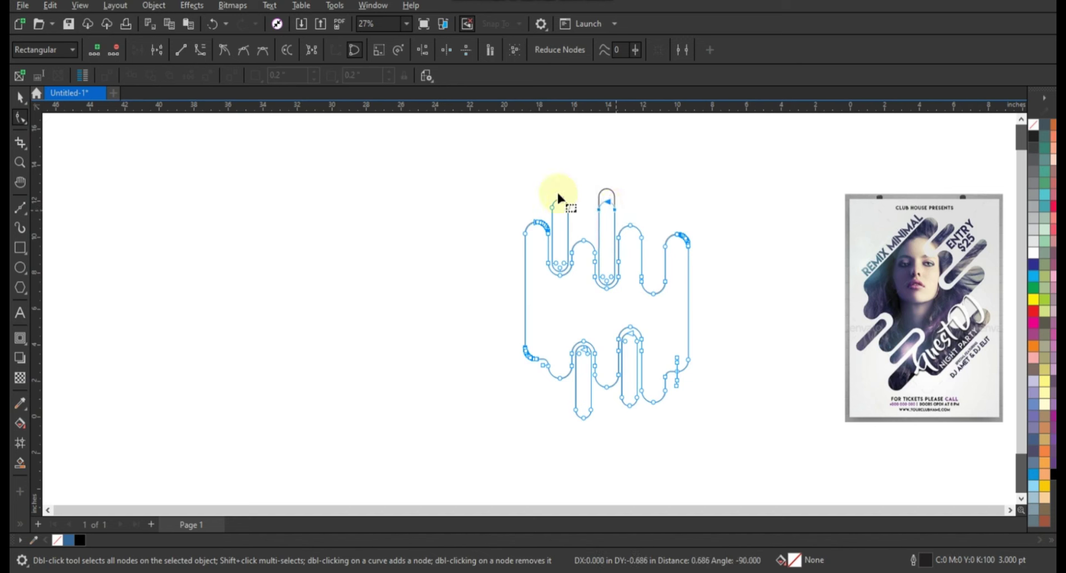
left_click_drag(552, 185, 568, 214)
left_click(20, 98)
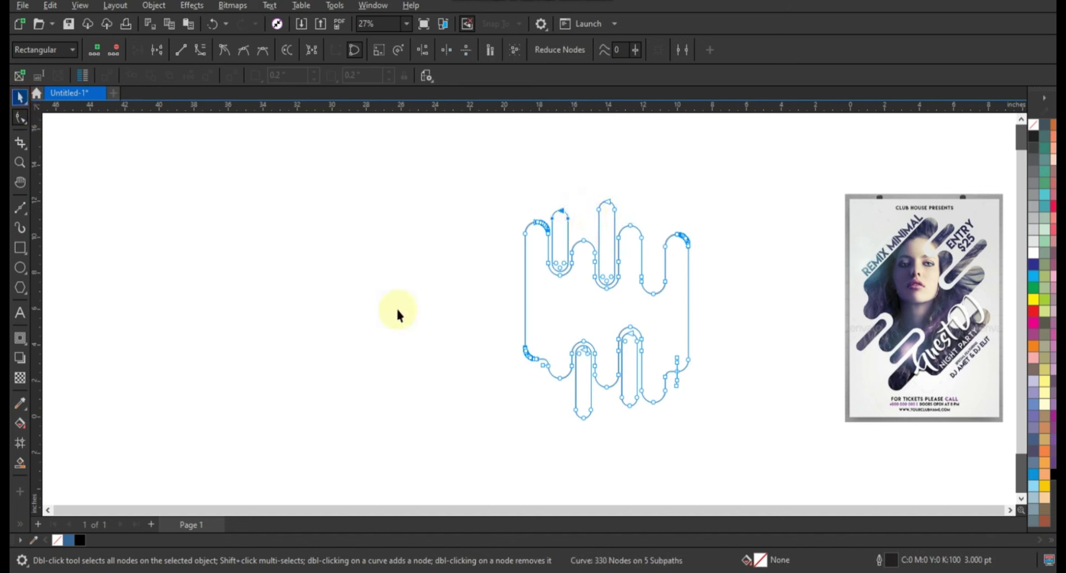
left_click(398, 307)
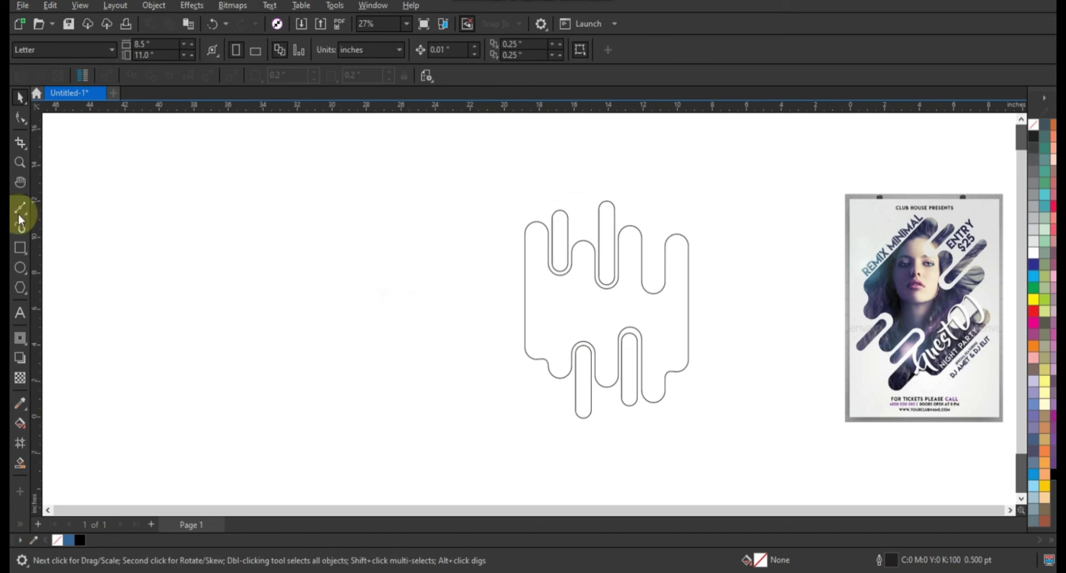
- Draw a tall rectangle around the wavy shape and stretch it taller
left_click(20, 247)
left_click_drag(484, 153, 534, 273)
left_click_drag(586, 383, 717, 488)
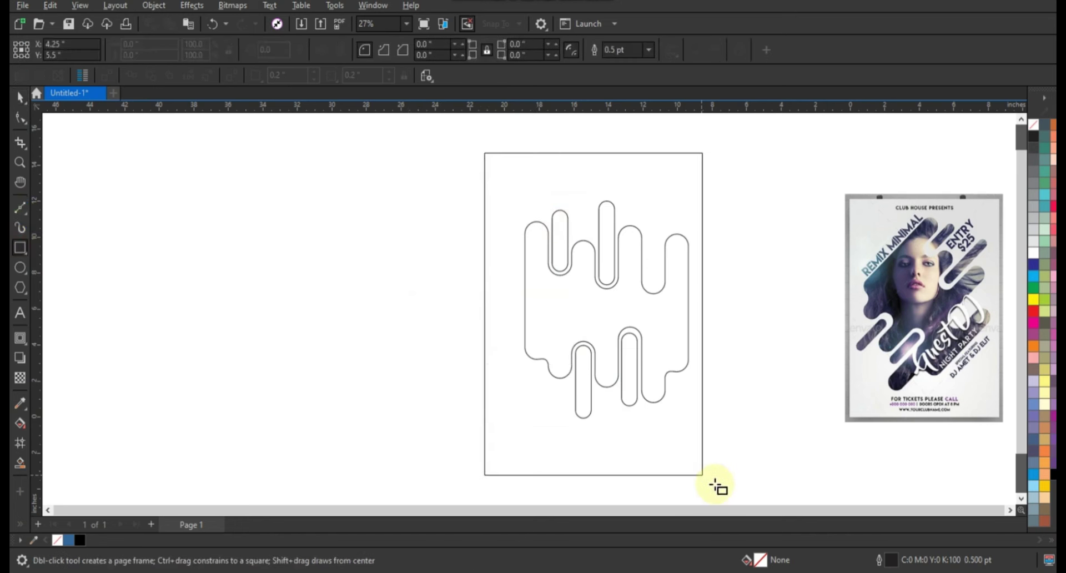
scroll(562, 305, "down", 1)
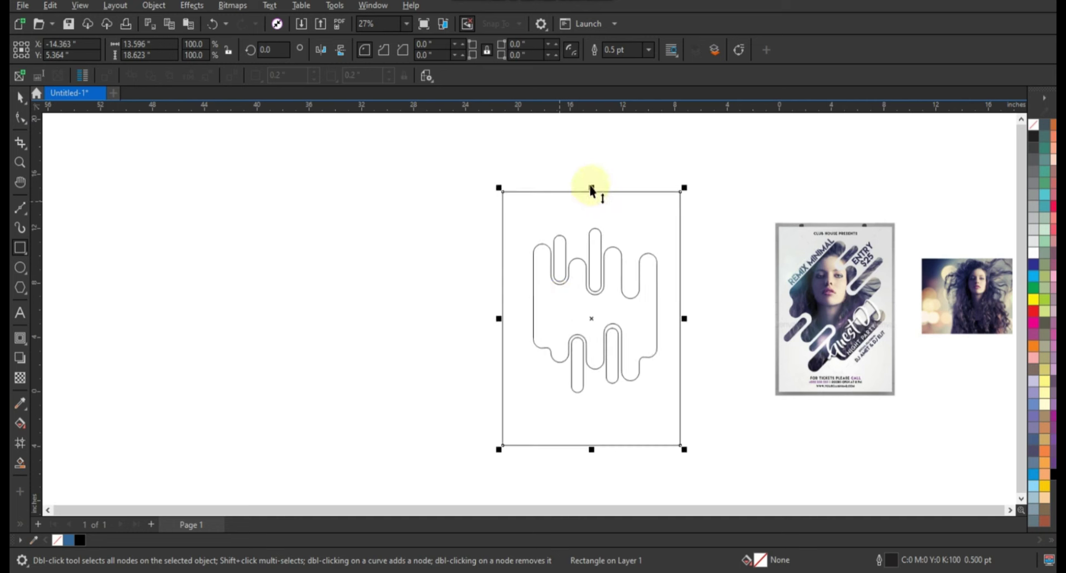
left_click_drag(591, 189, 591, 179)
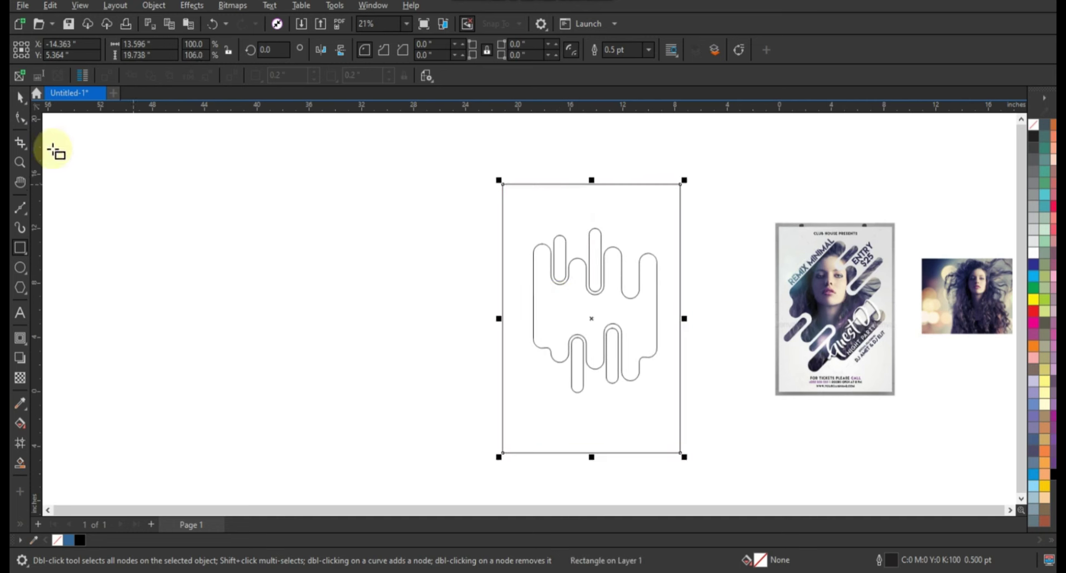
left_click(20, 98)
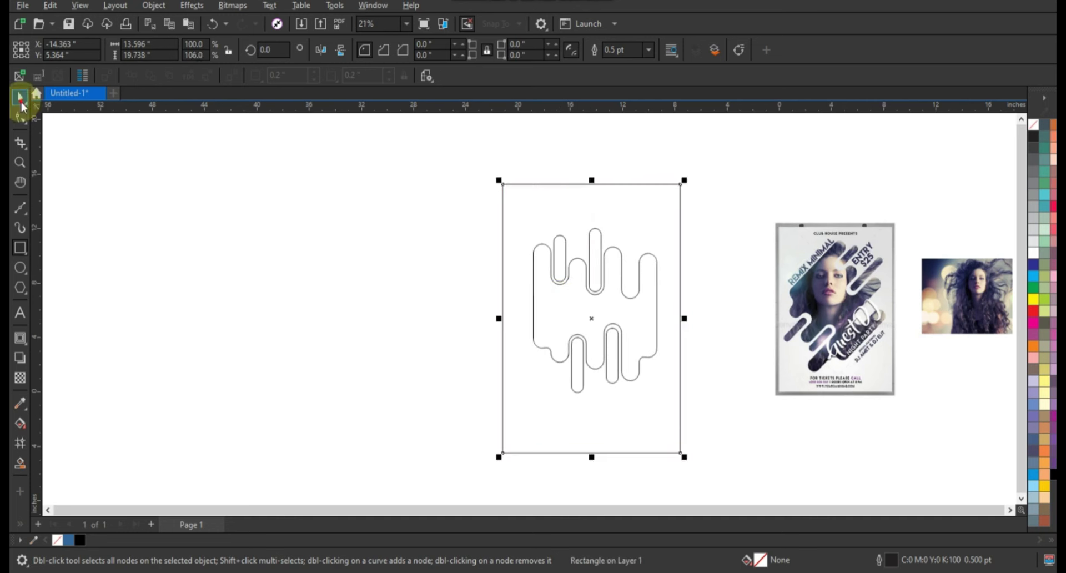
- Fill the rectangle light grey, send it behind, and fill the wavy curve white
left_click(1035, 247)
key("shift+Page_Down")
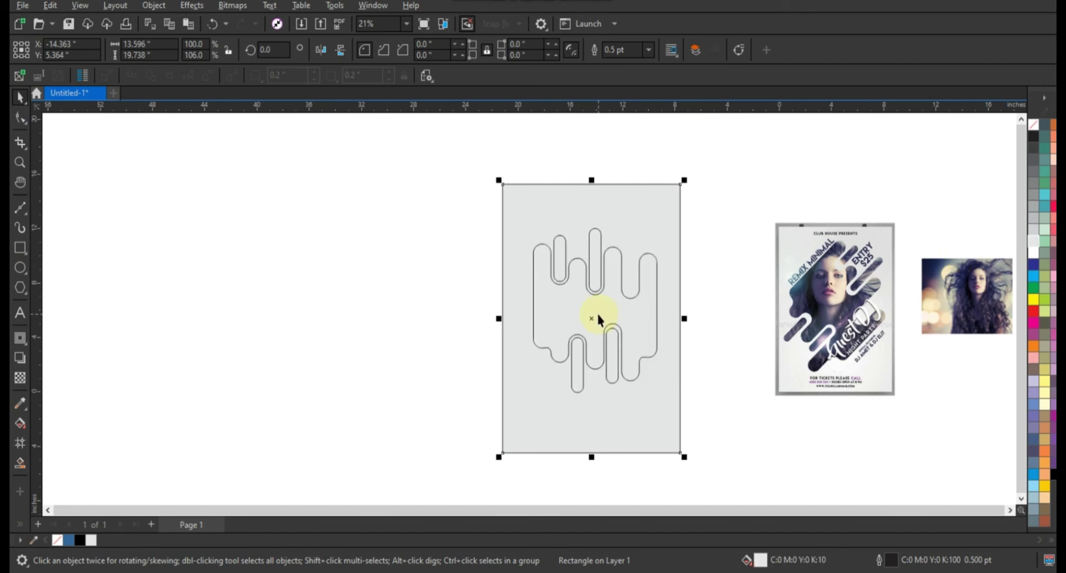
left_click(596, 311)
left_click(1035, 255)
left_click(648, 419)
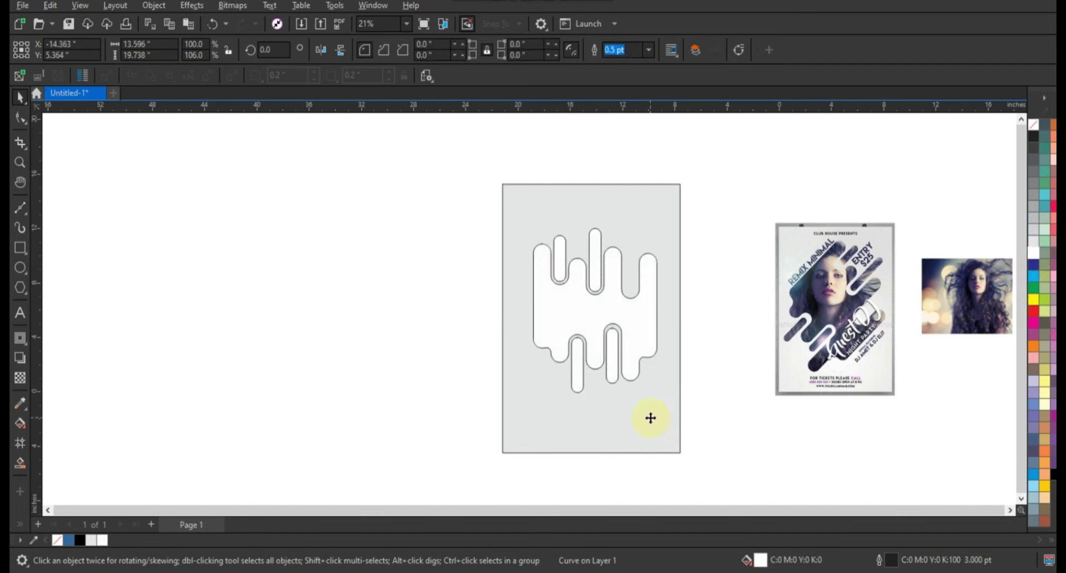
key("shift+F2")
left_click(965, 331)
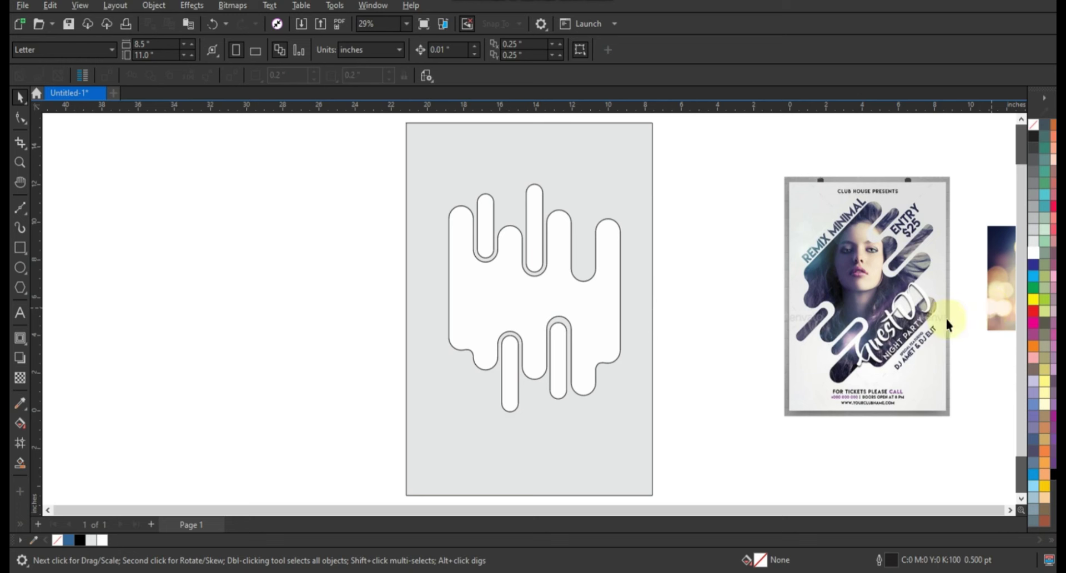
- Rotate the pill shape to 315°, reposition it, and scale it to 103%
left_click(597, 309)
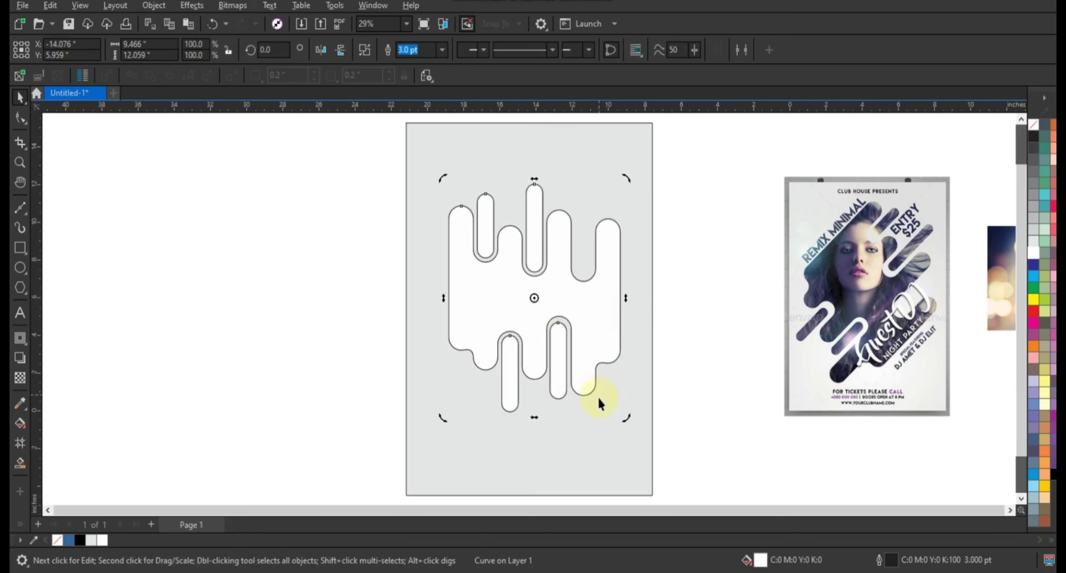
mouse_move(622, 421)
left_mouse_down()
mouse_move(534, 416)
mouse_move(577, 417)
left_mouse_up()
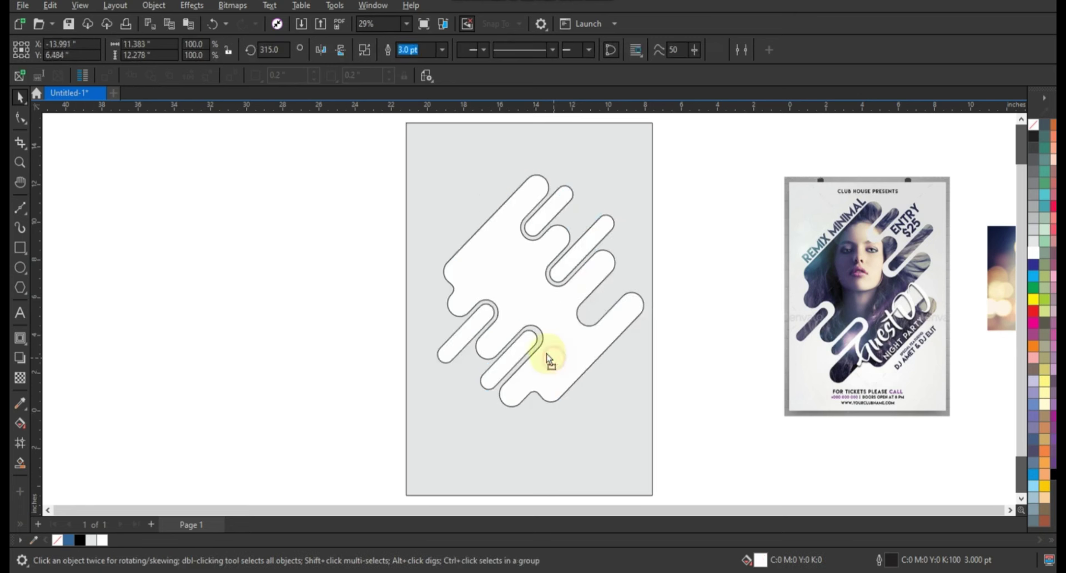
left_click_drag(549, 356, 552, 387)
left_click_drag(642, 172, 622, 166)
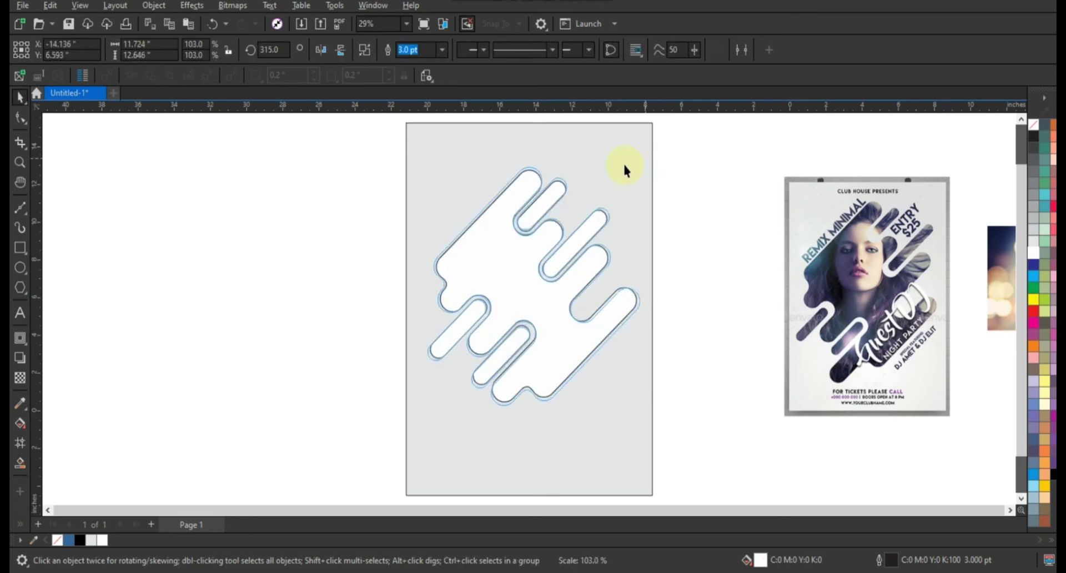
- Reselect the pill shape and set its fill to none
left_click(713, 218)
left_click(589, 240)
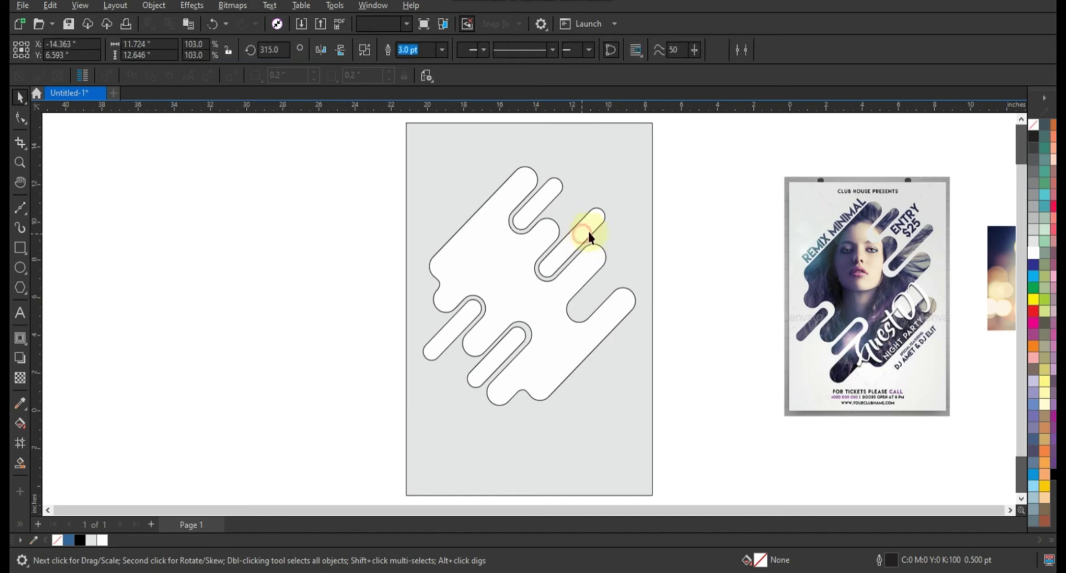
left_click(1033, 125)
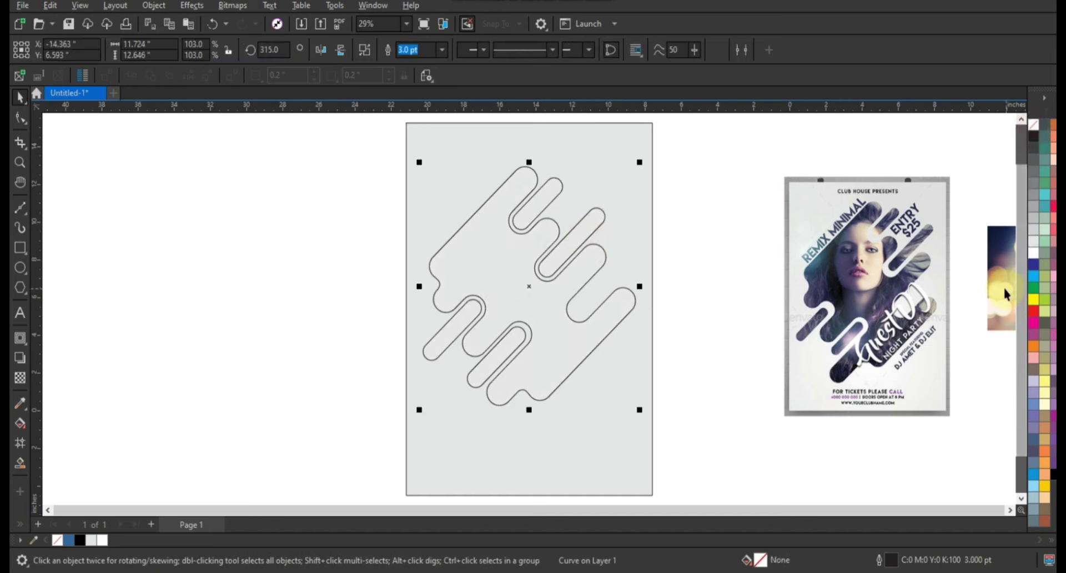
- Place the portrait photo on the page and size it to about 89%
left_click_drag(1002, 290, 457, 361)
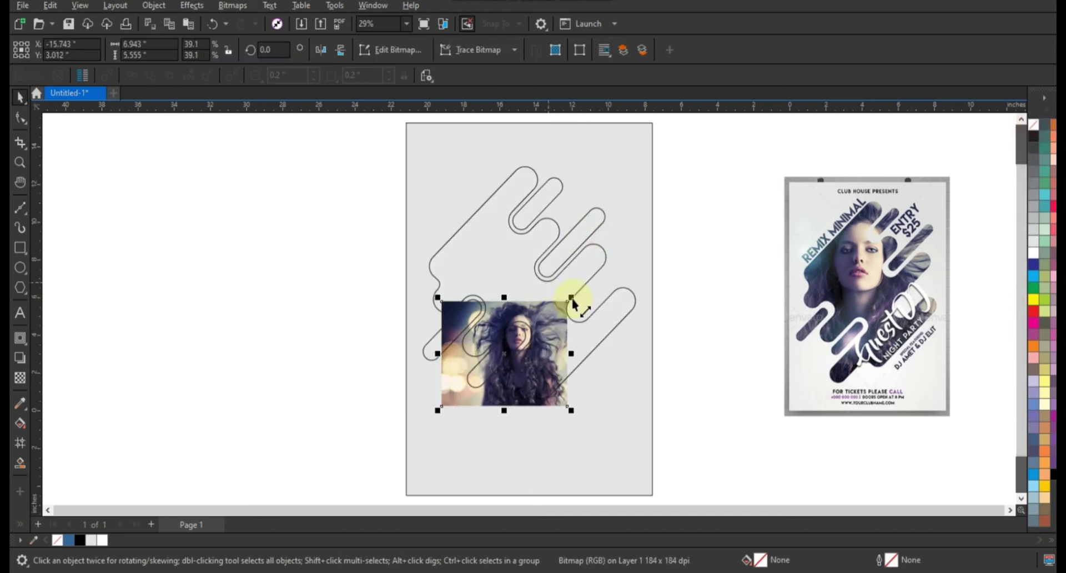
left_click_drag(579, 293, 707, 208, "shift")
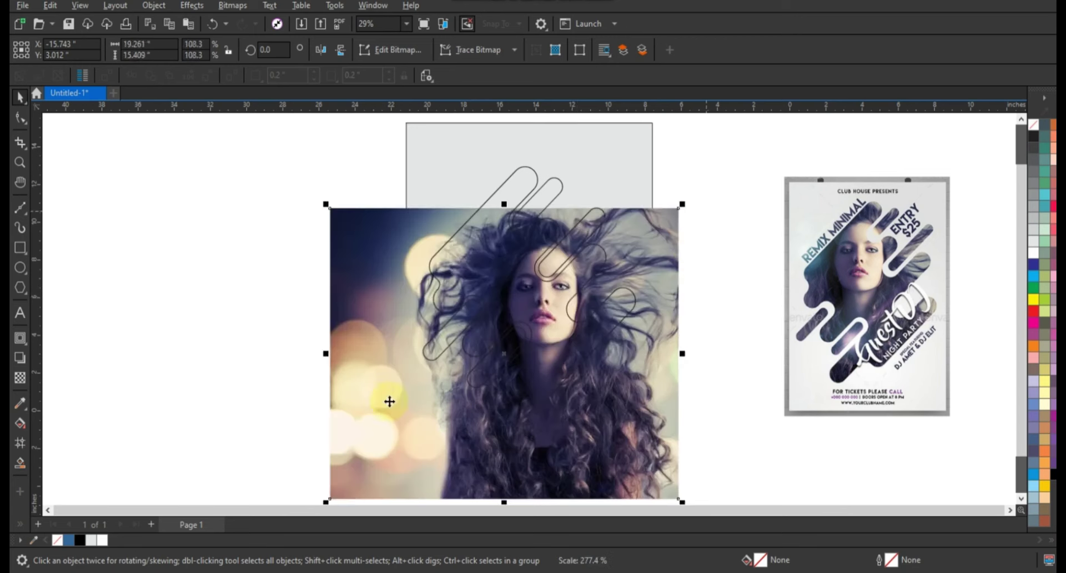
left_click_drag(384, 401, 367, 357)
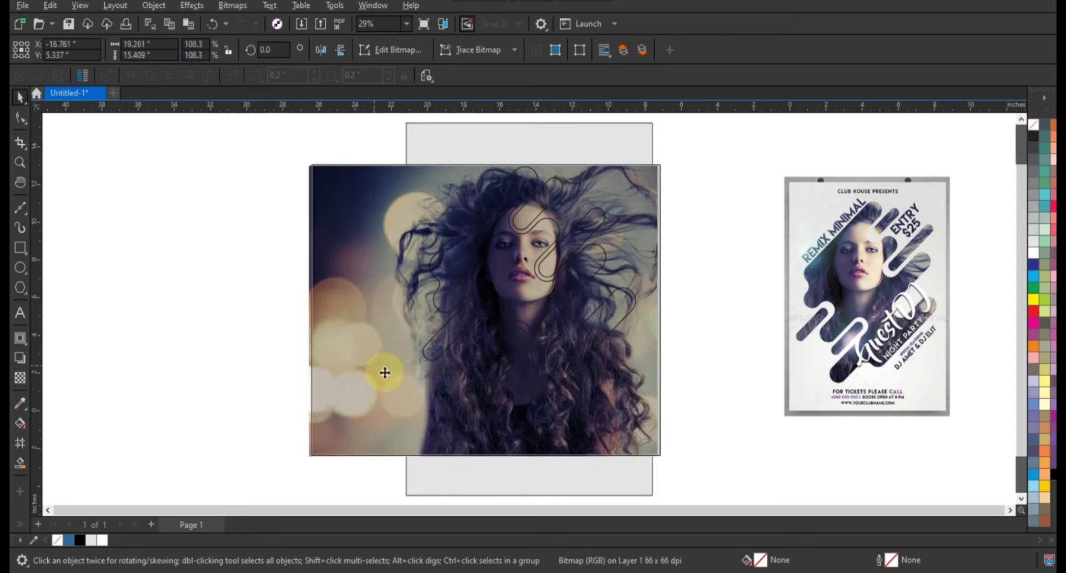
left_click_drag(664, 162, 637, 184, "shift")
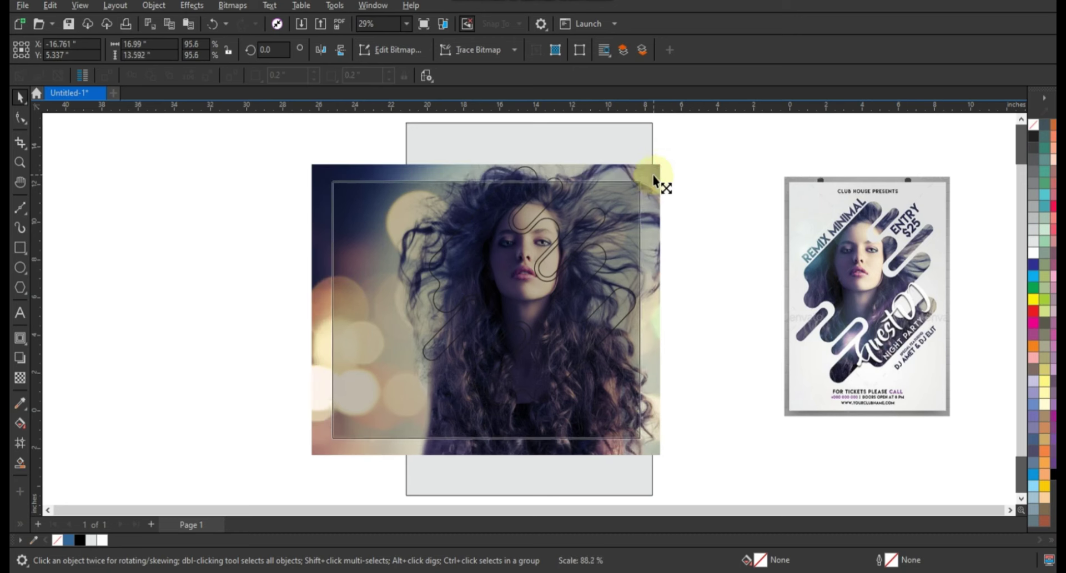
mouse_move(373, 363)
left_mouse_down()
mouse_move(359, 362)
mouse_move(385, 372)
left_mouse_up()
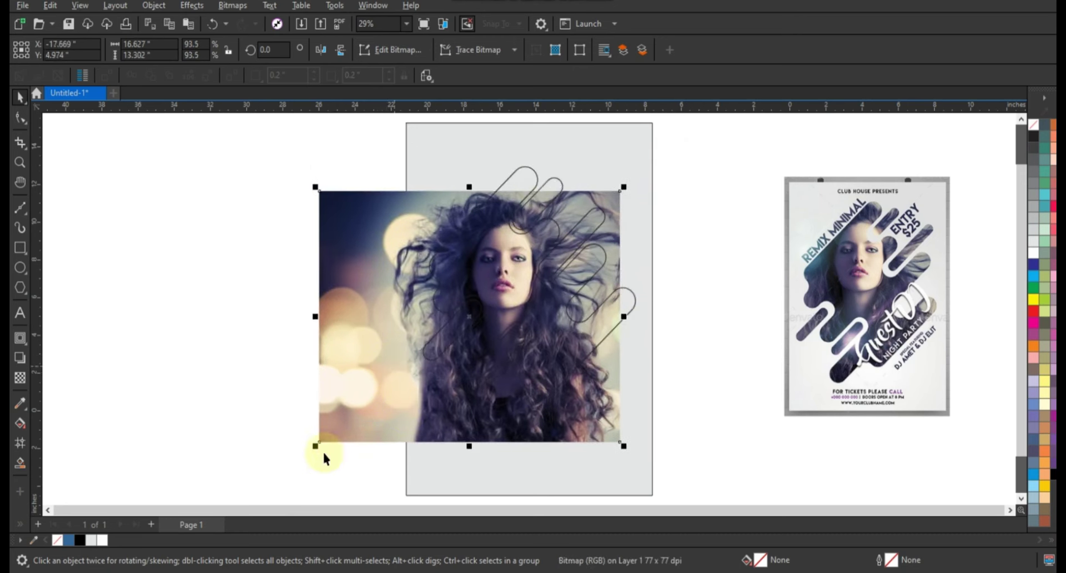
left_click_drag(315, 447, 329, 436)
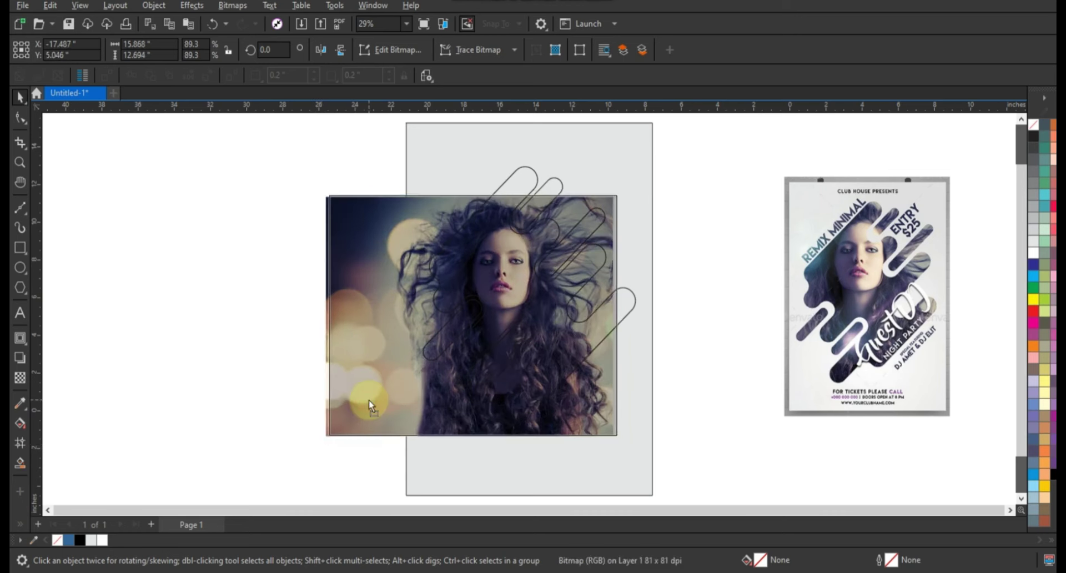
left_click_drag(372, 404, 371, 397)
left_click(373, 396)
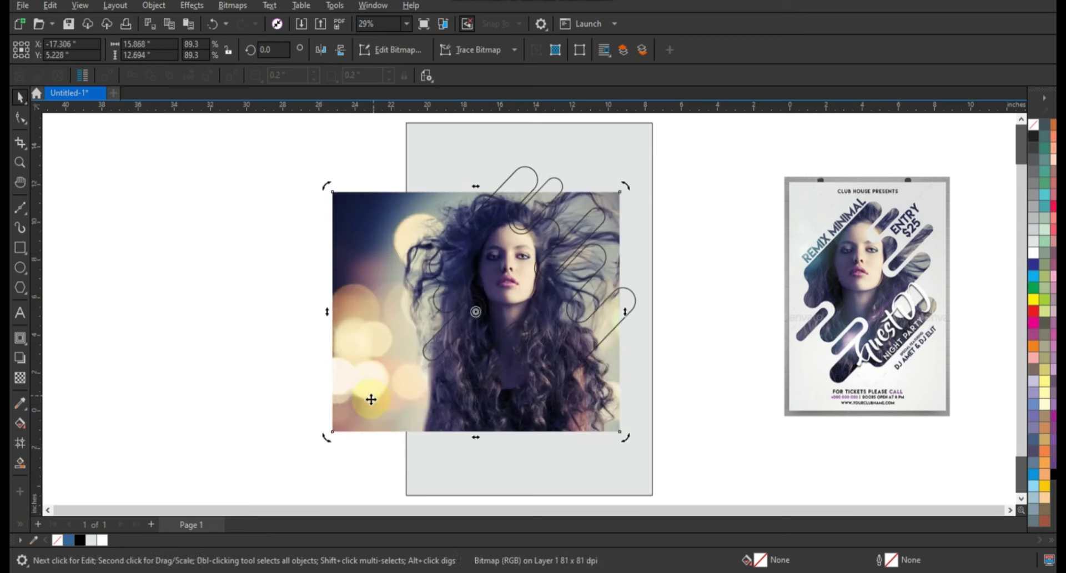
left_click(162, 322)
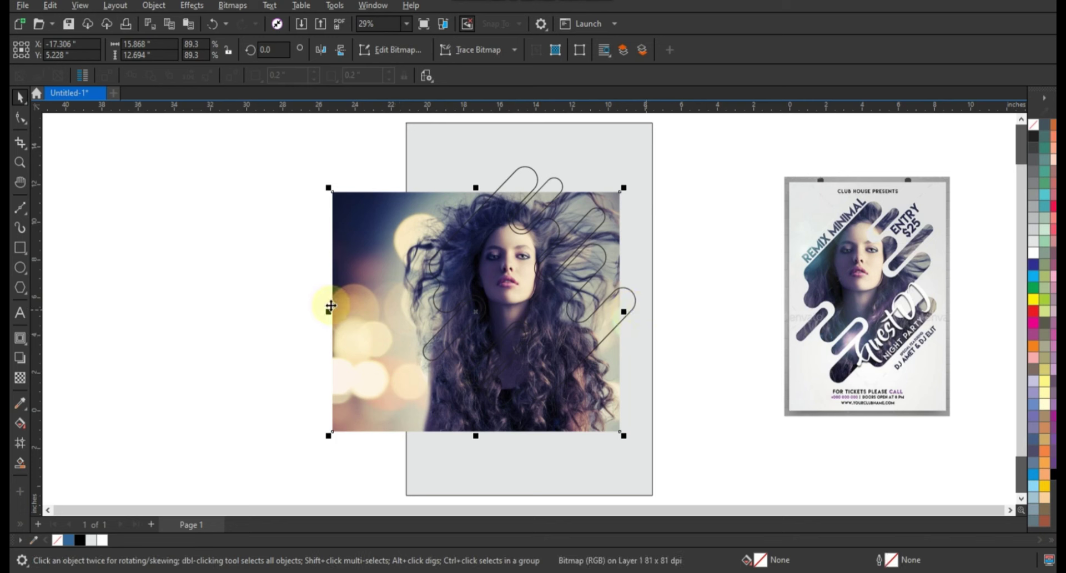
- Add a horizontally mirrored photo copy to the right and a vertically flipped copy above
left_click_drag(330, 316, 662, 337)
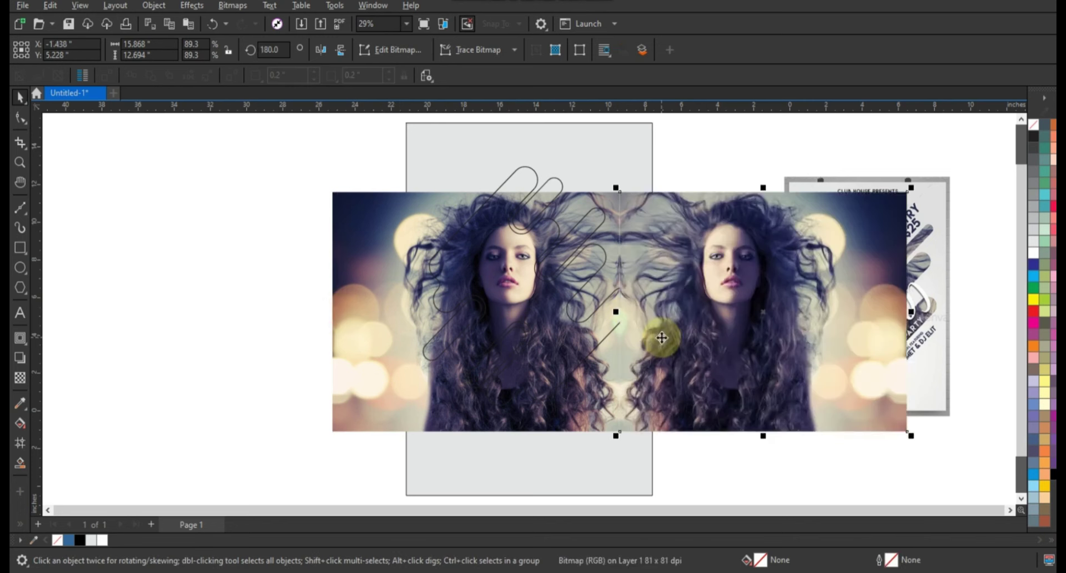
left_click(566, 411)
left_click_drag(476, 436, 481, 179)
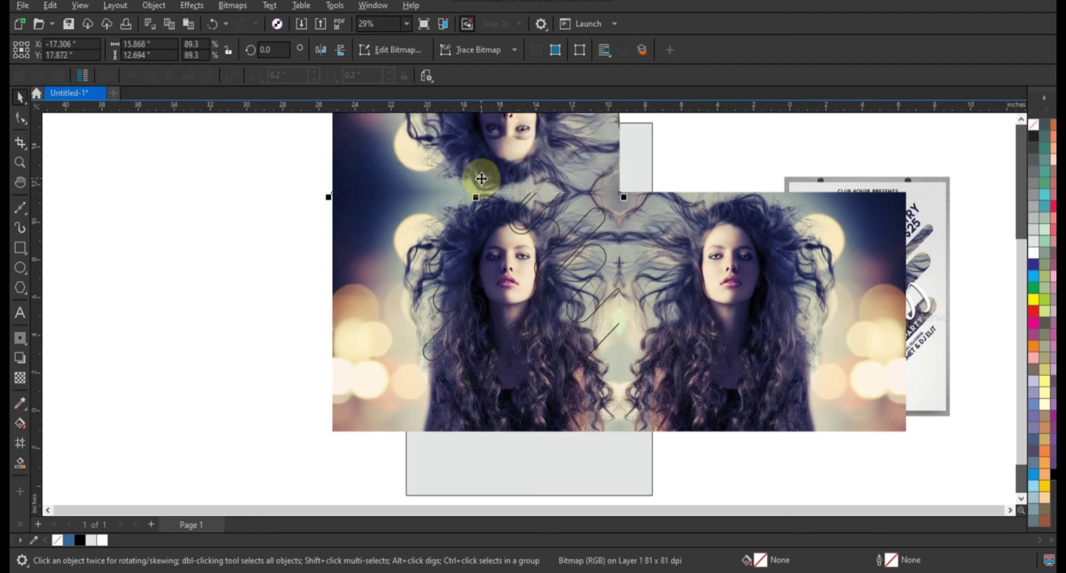
left_click(644, 240)
left_click(535, 307, "shift")
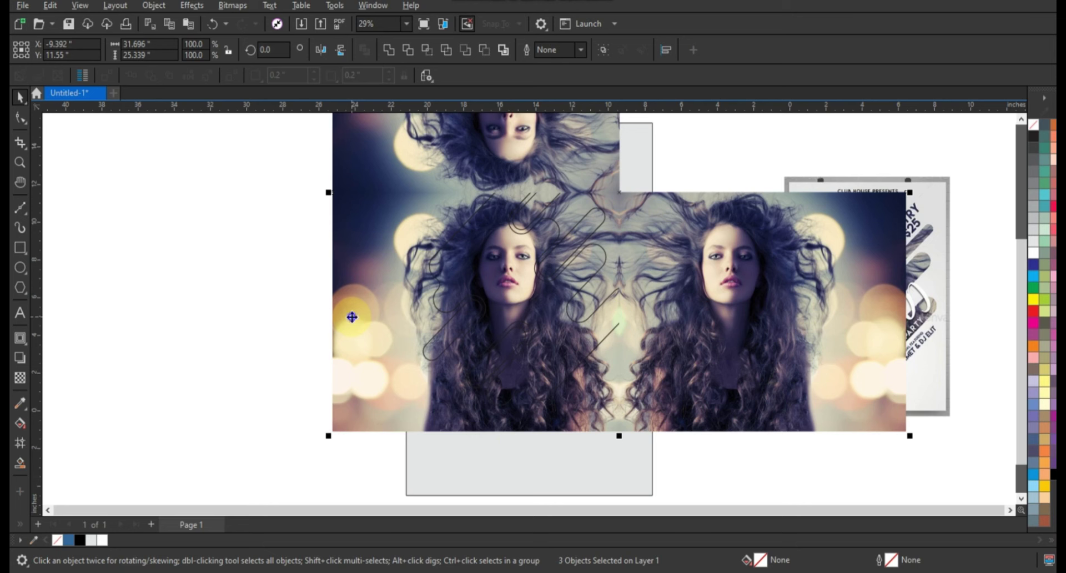
- PowerClip the selected portrait photos inside the diagonal pill shape
right_click(352, 317)
left_click(583, 333)
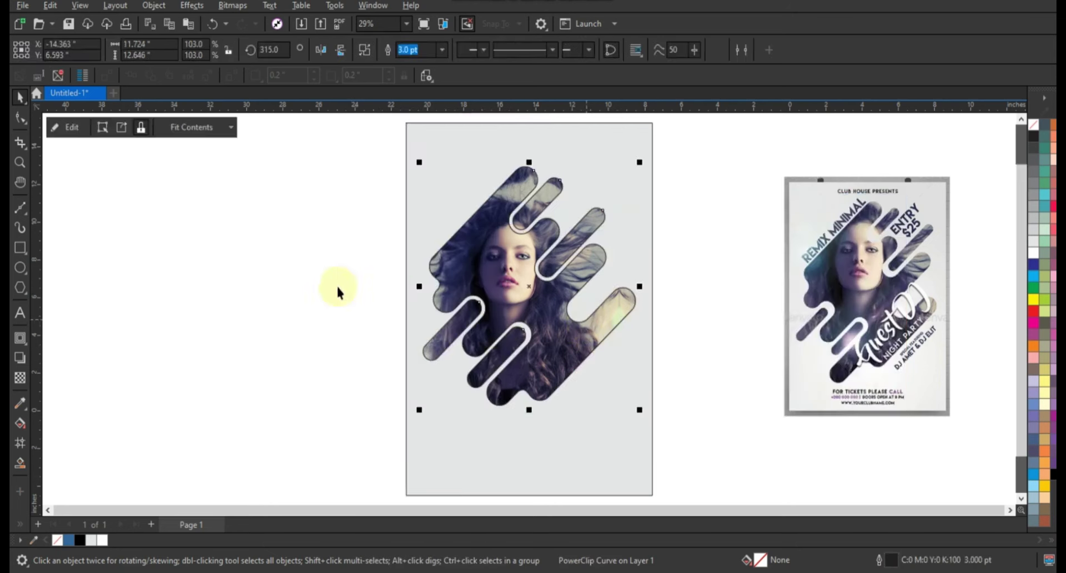
right_click(1029, 136)
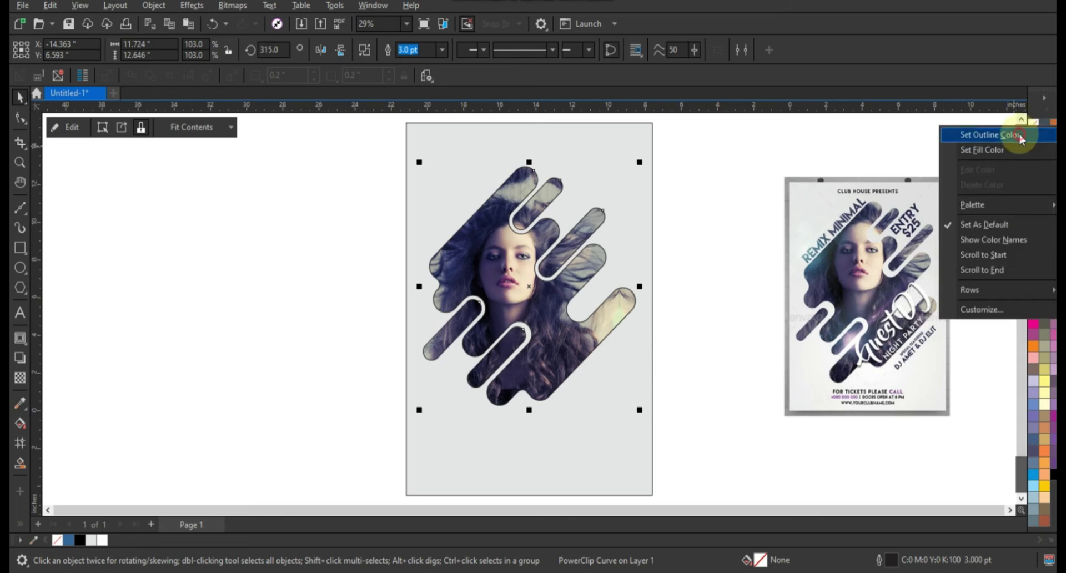
left_click(688, 194)
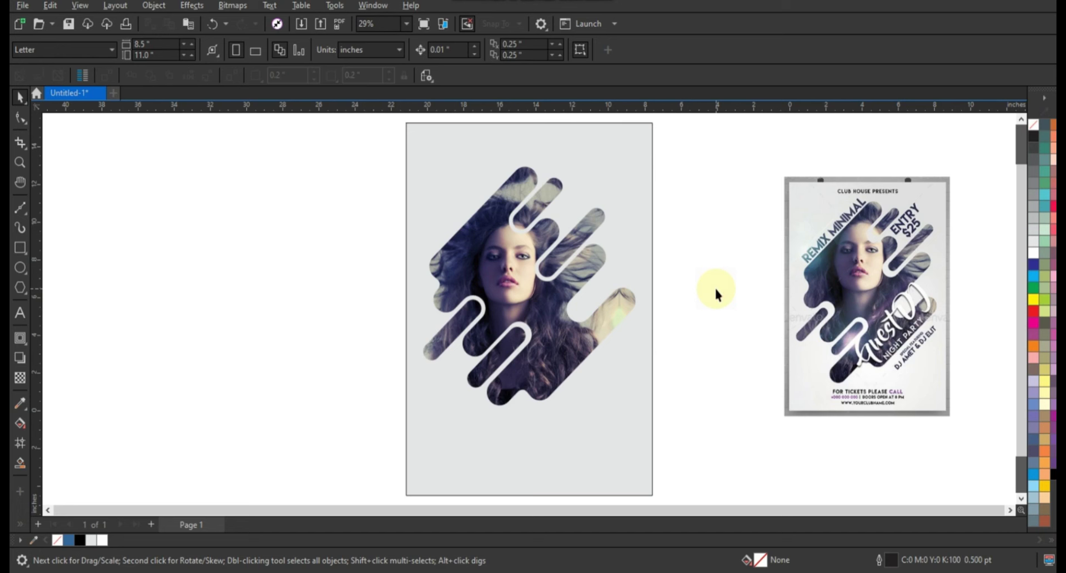
- Give the background rectangle a vertical grey-to-white gradient fill
left_click(605, 406)
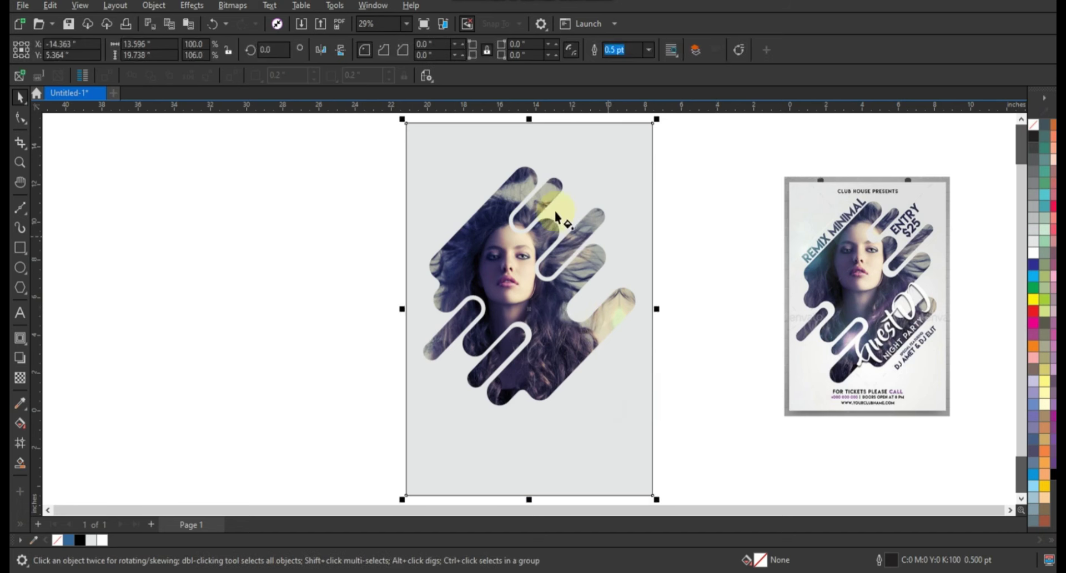
left_click_drag(555, 211, 547, 424)
left_click_drag(552, 205, 554, 155)
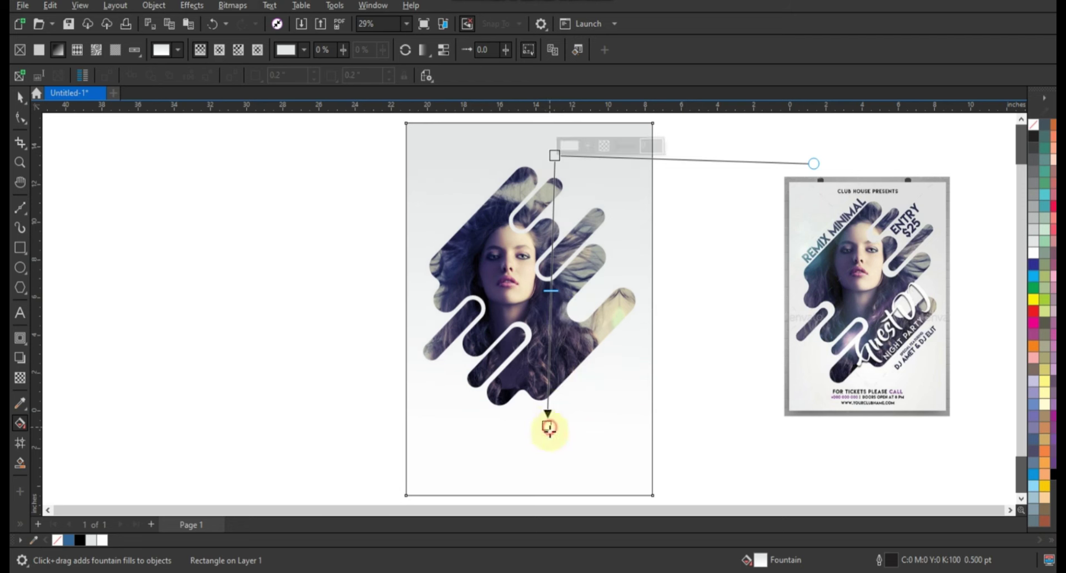
left_click(548, 428)
left_click(20, 97)
left_click(321, 286)
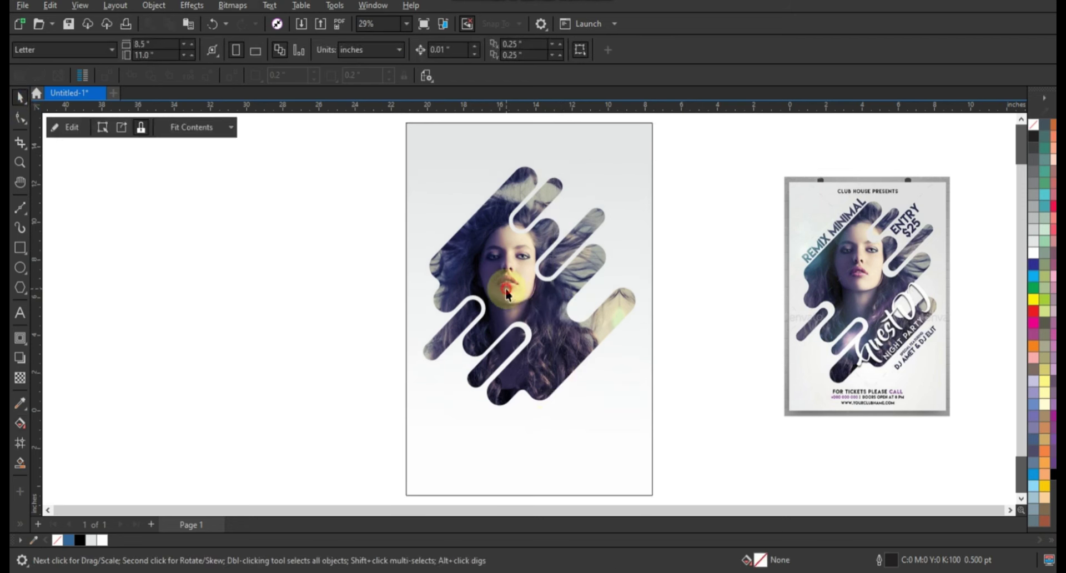